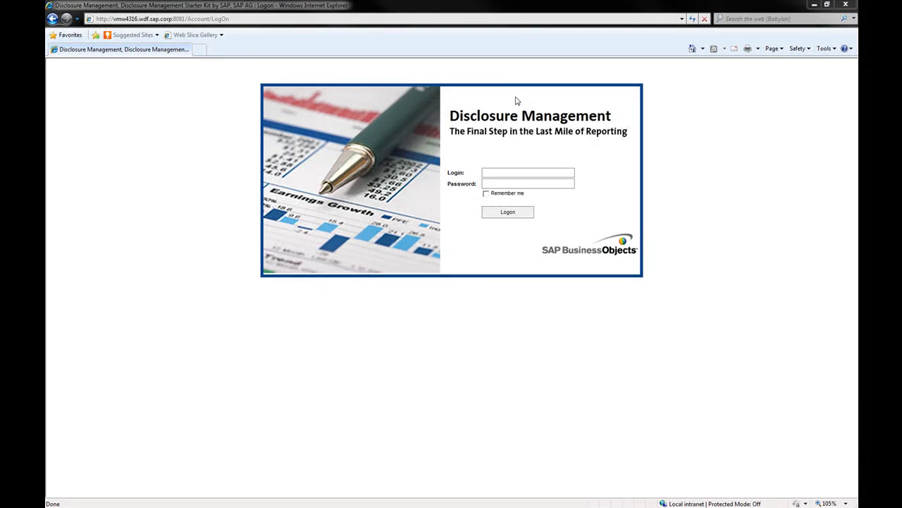
Step: Log on to Disclosure Management as SAPEditor1 with the account password and the Remember me option
click(506, 171)
text(SAPEditor1)
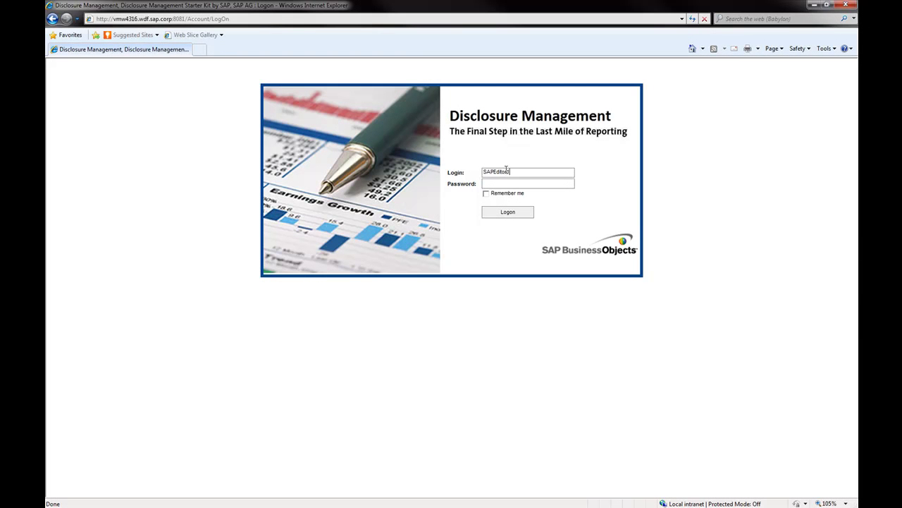
text(•••••)
click(487, 194)
click(497, 214)
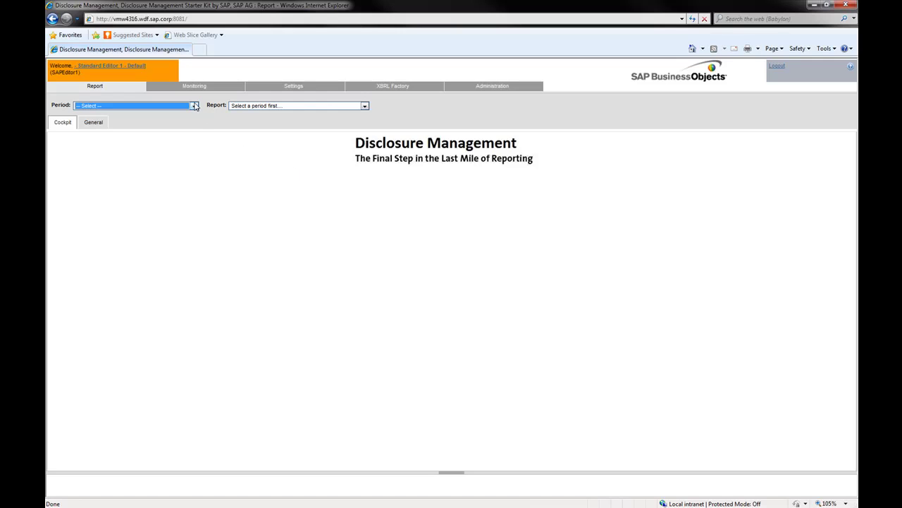
Step: Load the Annual Data Repository report for period 2011 B
click(194, 106)
click(186, 126)
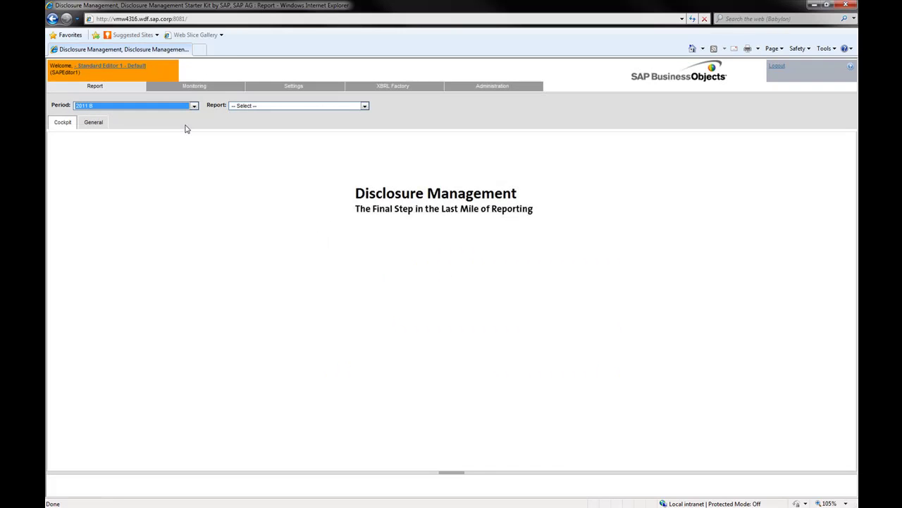
click(365, 106)
click(357, 123)
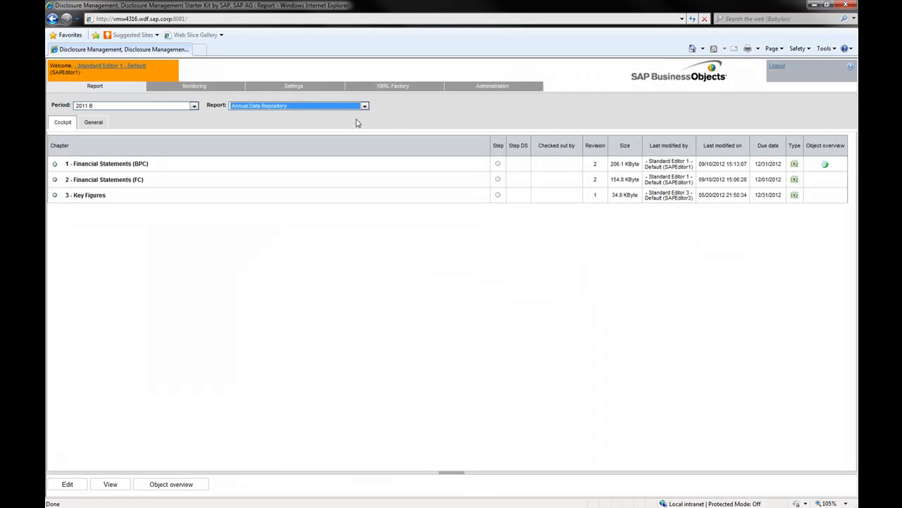
Step: Show the general details of chapter 2 - Financial Statements (FC), widen the chapter tree and open the chapter for editing
click(181, 165)
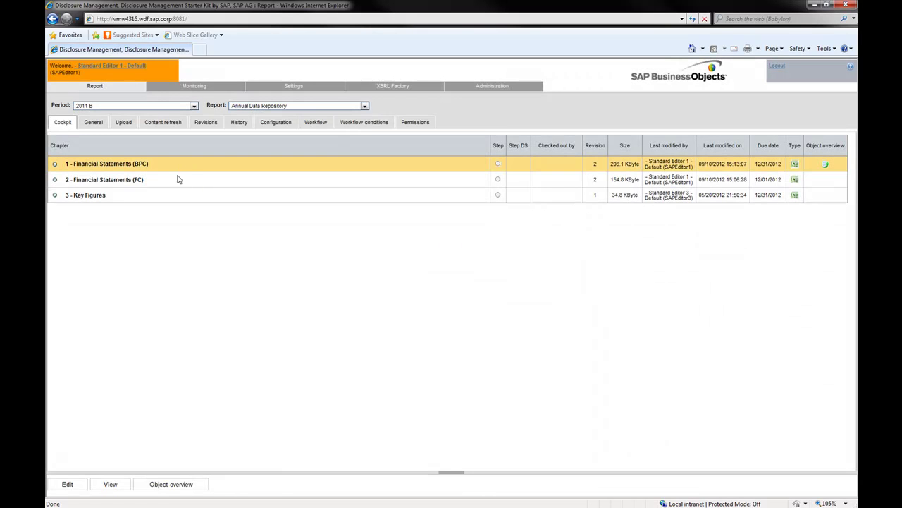
click(177, 182)
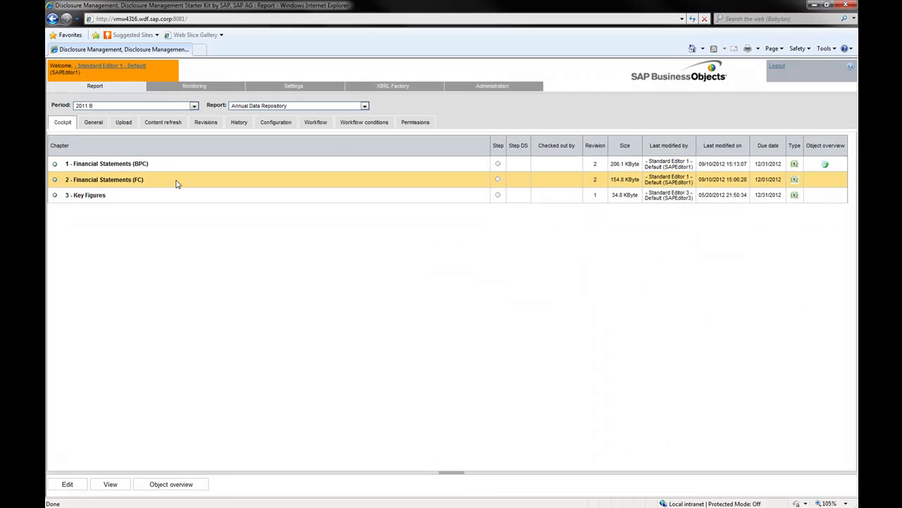
click(92, 122)
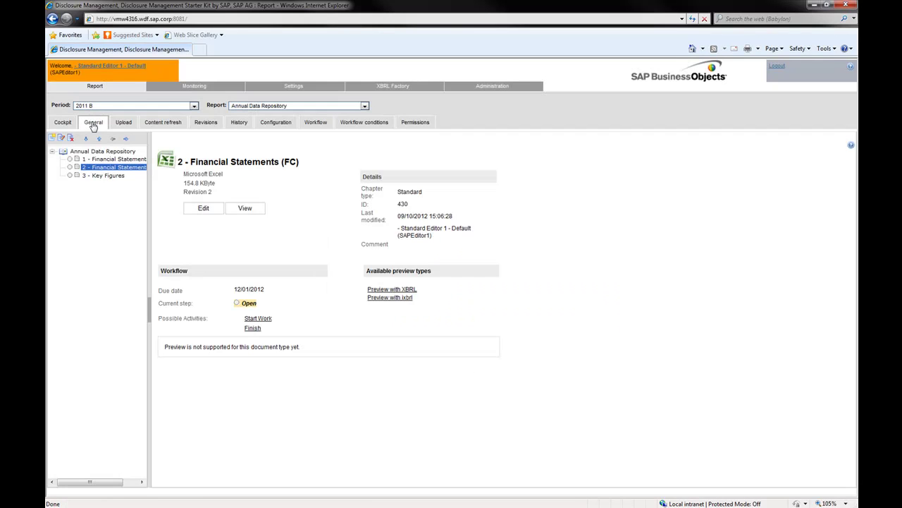
drag(150, 191, 188, 196)
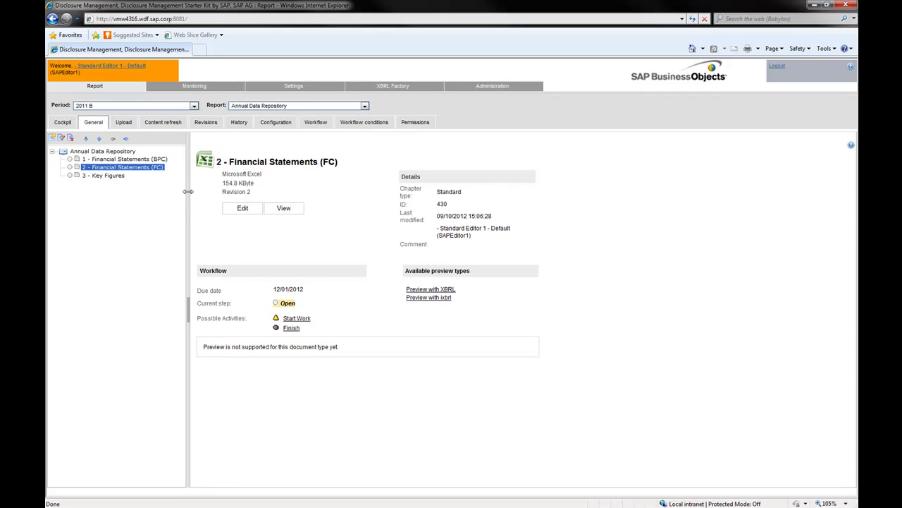
click(243, 211)
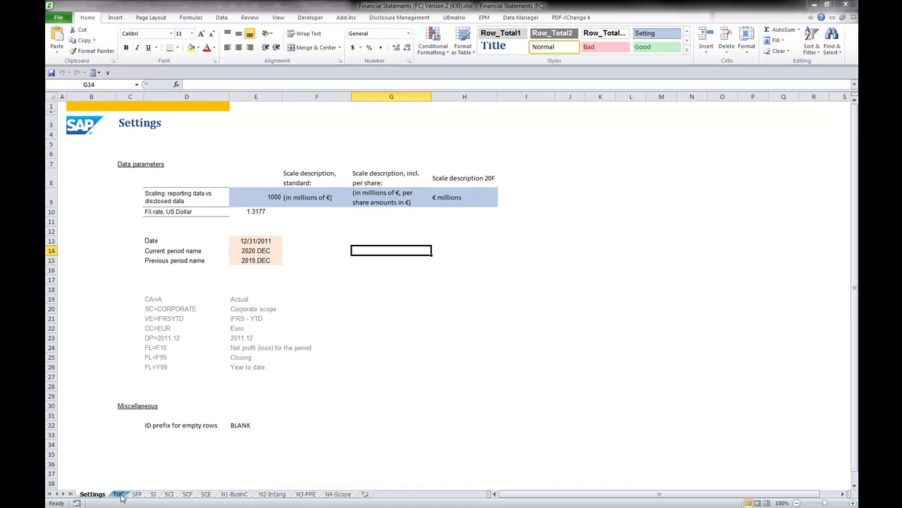
Step: Look through the workbook's ToC, SFP, SI, SCI, N3-PPE and N4-Scope sheets
click(118, 494)
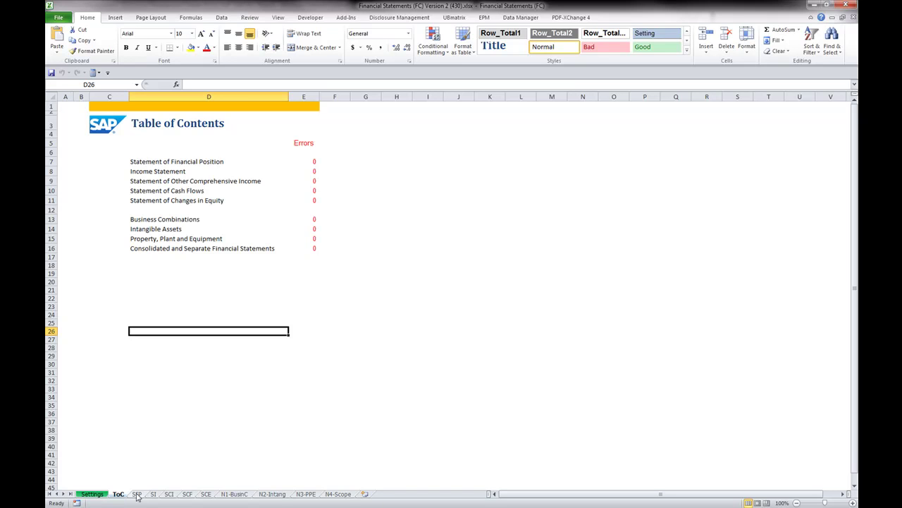
click(140, 495)
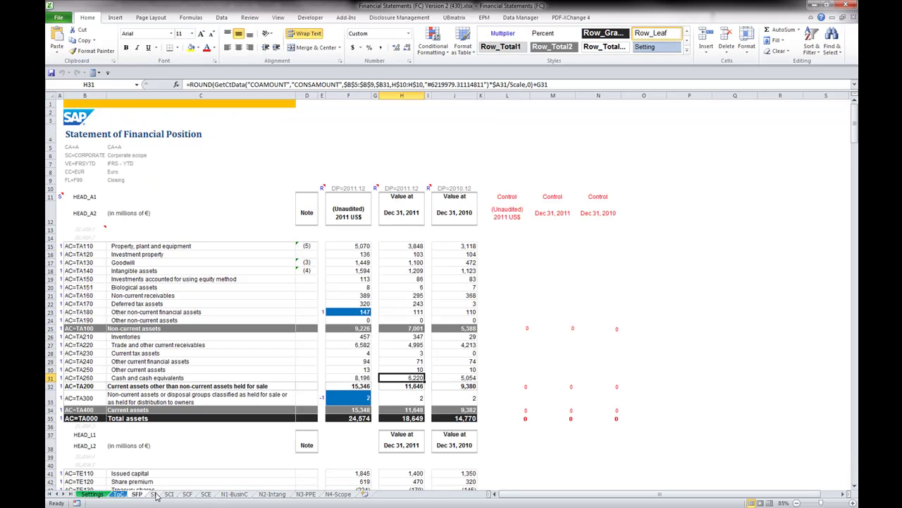
click(154, 494)
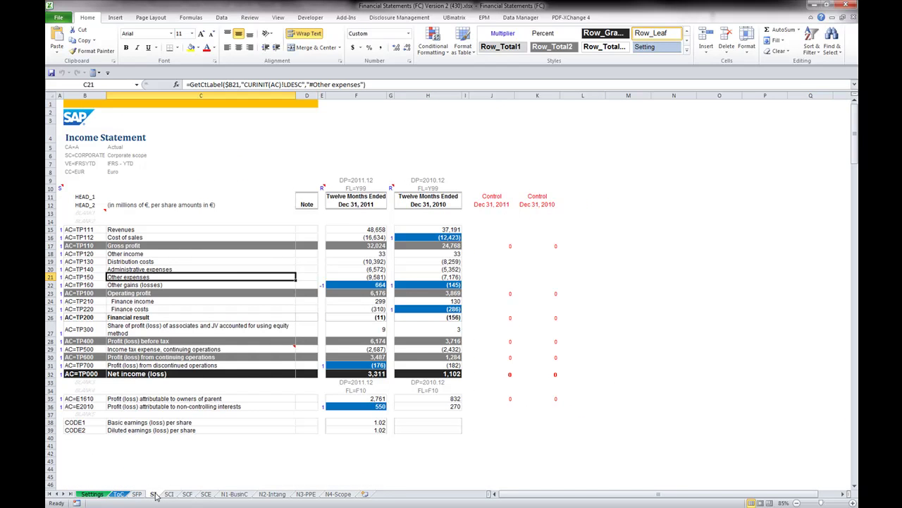
click(170, 495)
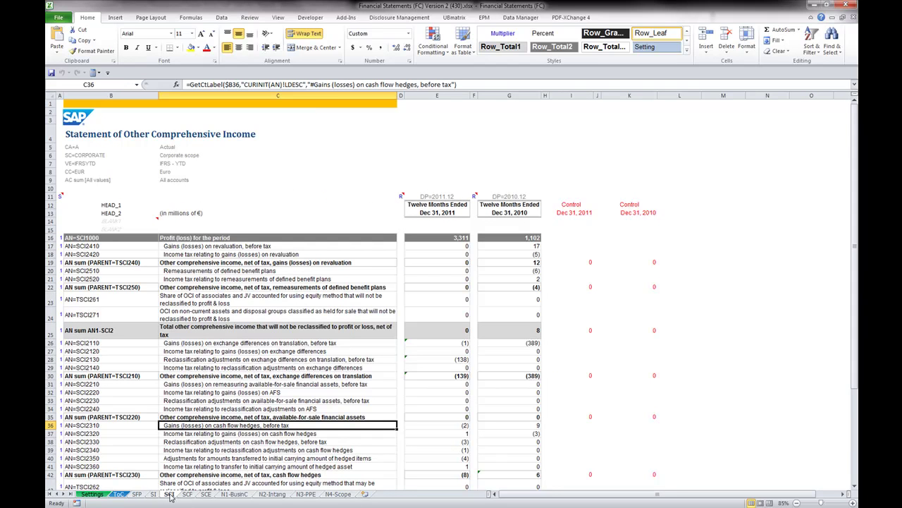
click(306, 494)
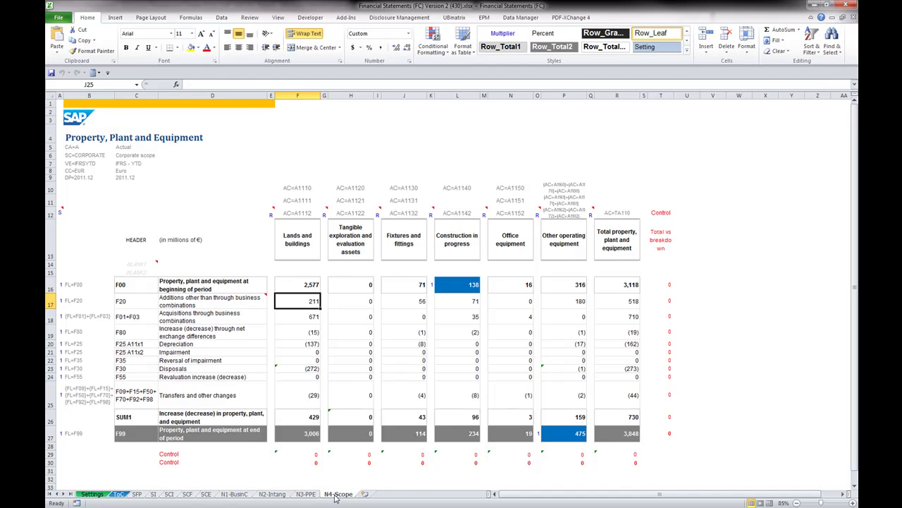
click(337, 494)
Step: Review the workbook's named ranges and go to the 00SCE and 00SI ranges from the range list
click(137, 84)
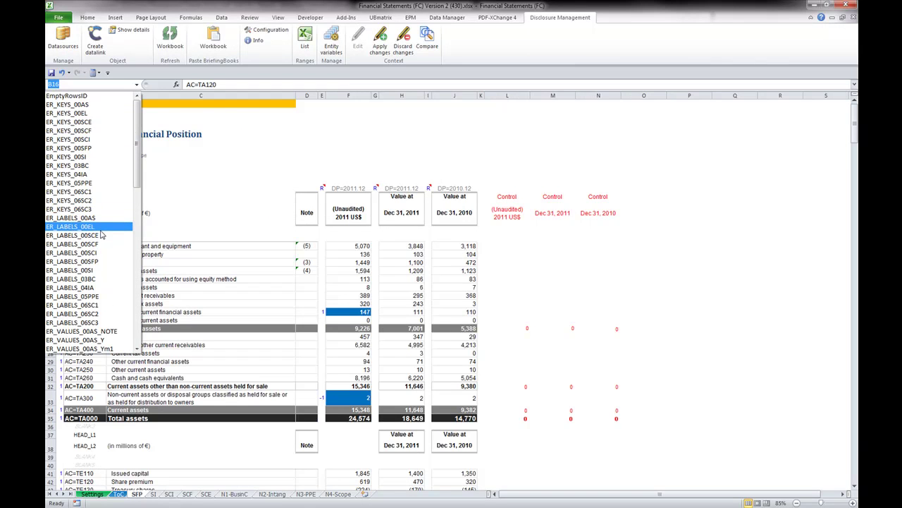
click(306, 43)
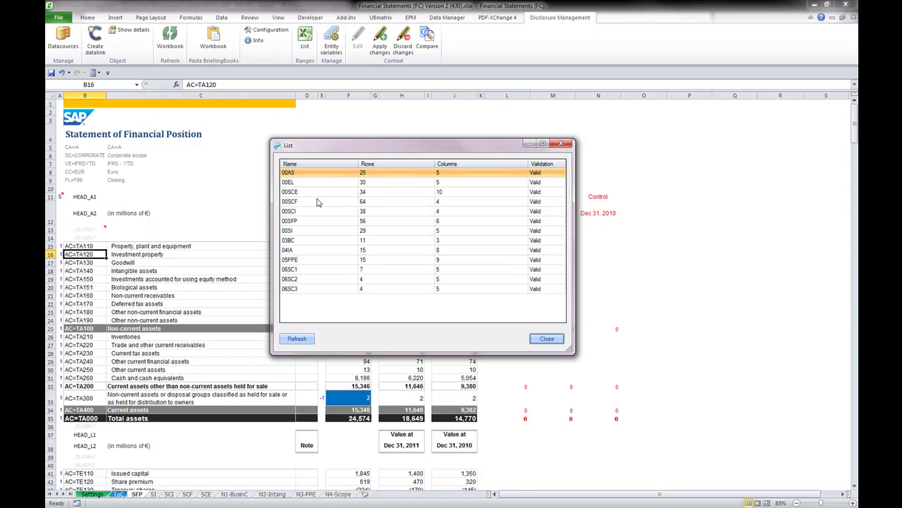
click(311, 196)
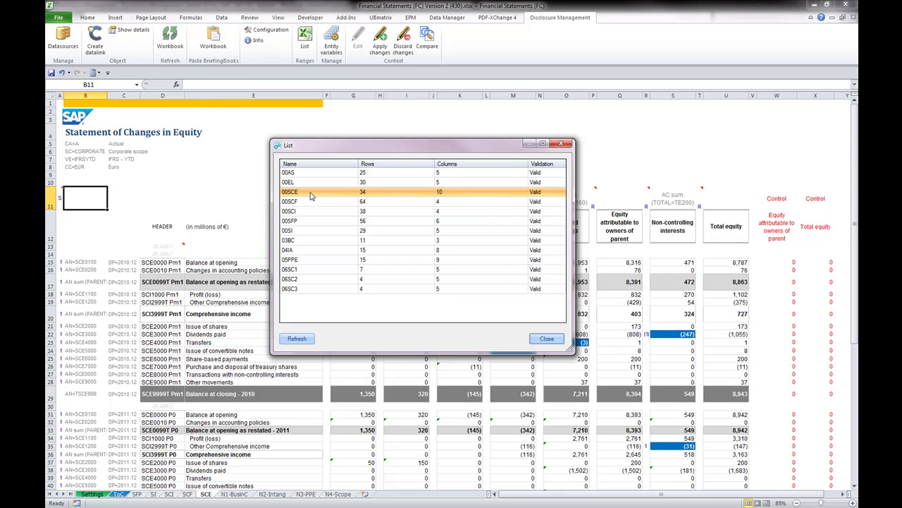
click(304, 231)
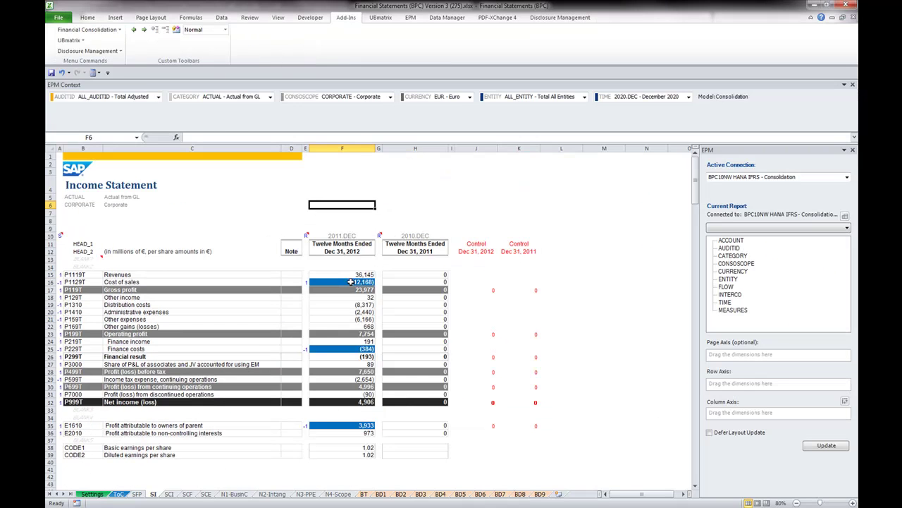
Step: Inspect the current-period formulas for Cost of sales, Finance costs and Profit attributable to owners of parent in the BPC Income Statement
click(349, 281)
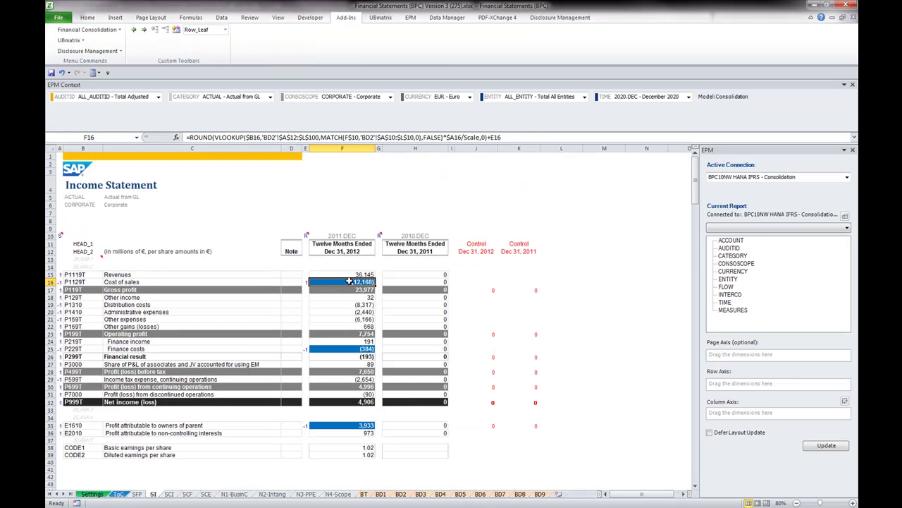
click(343, 349)
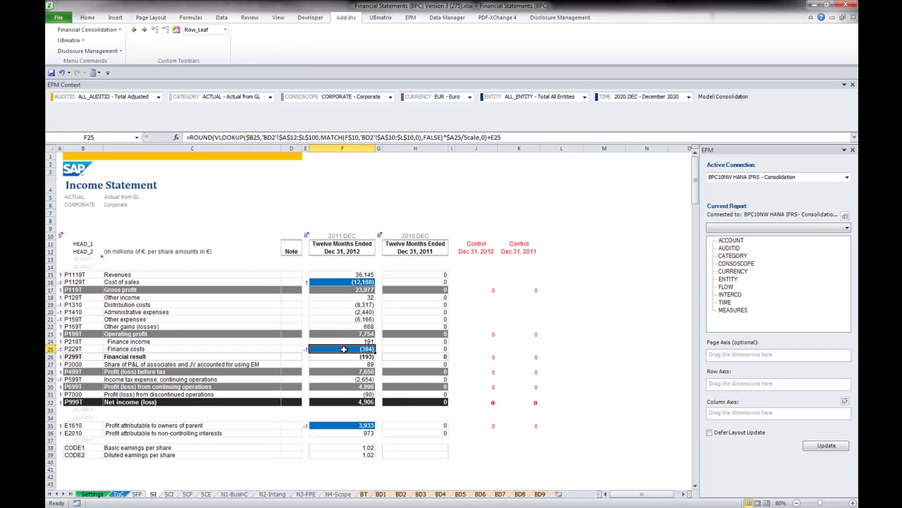
click(351, 427)
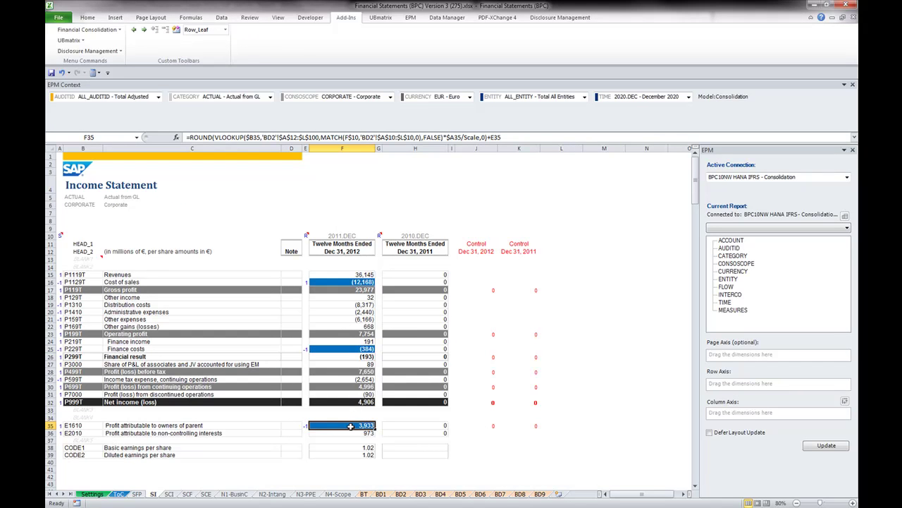
Step: Examine the Financial Consolidation import options and the EPM data refresh options
click(110, 31)
mouse_move(112, 42)
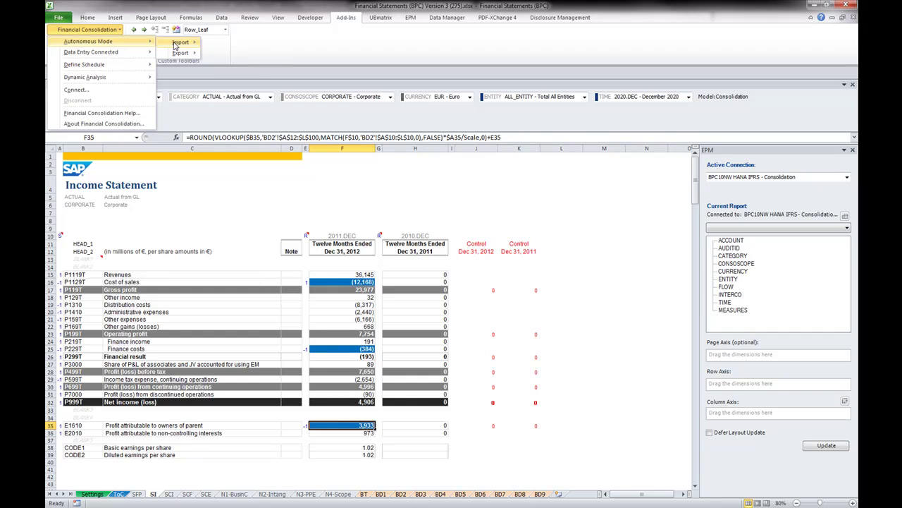
mouse_move(175, 43)
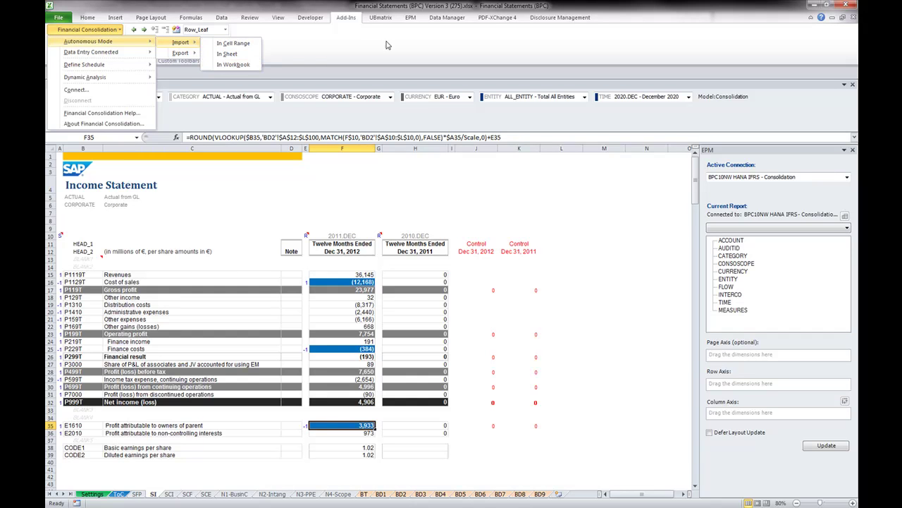
click(412, 19)
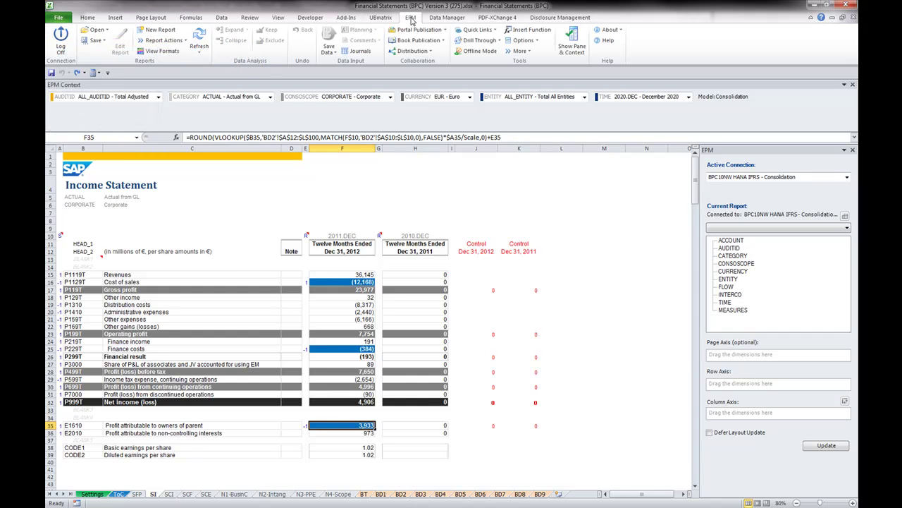
click(197, 54)
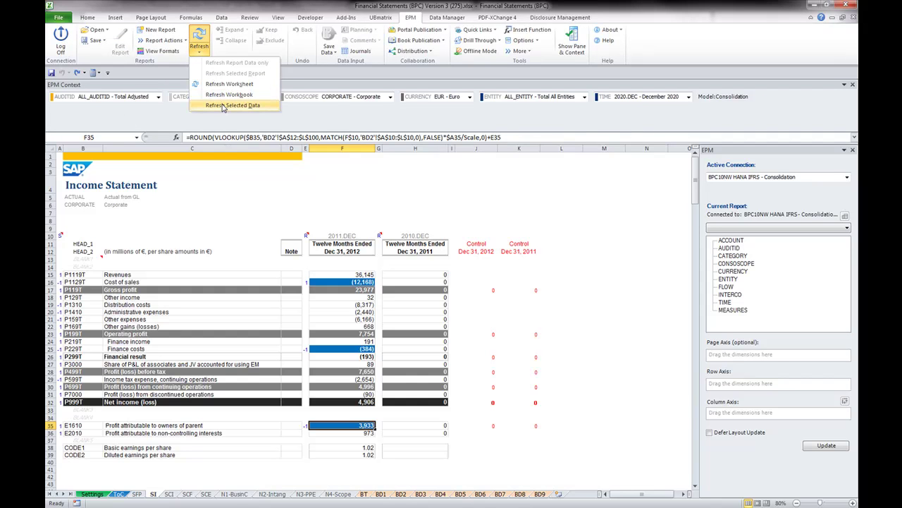
Step: Refresh the Financial Statements (BPC) workbook with Disclosure Management from both listed briefing books, keeping Unify variables on
click(551, 18)
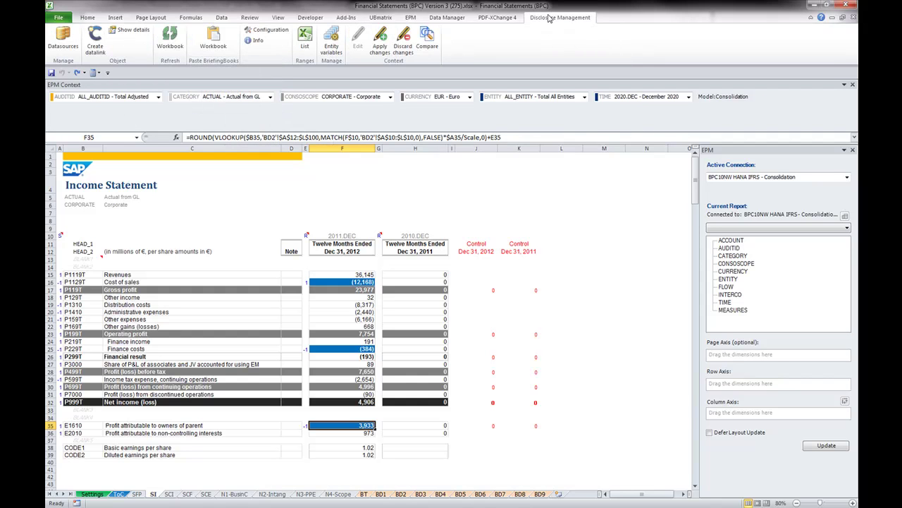
click(170, 39)
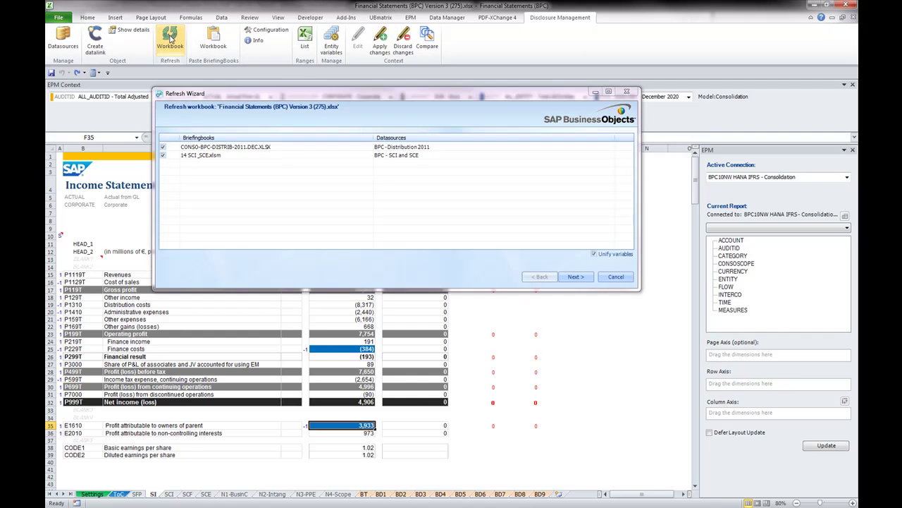
click(575, 277)
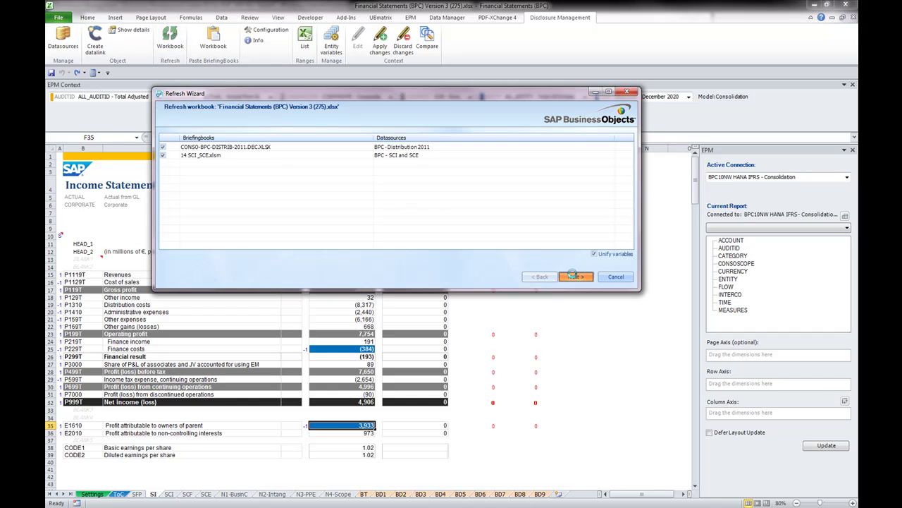
click(574, 276)
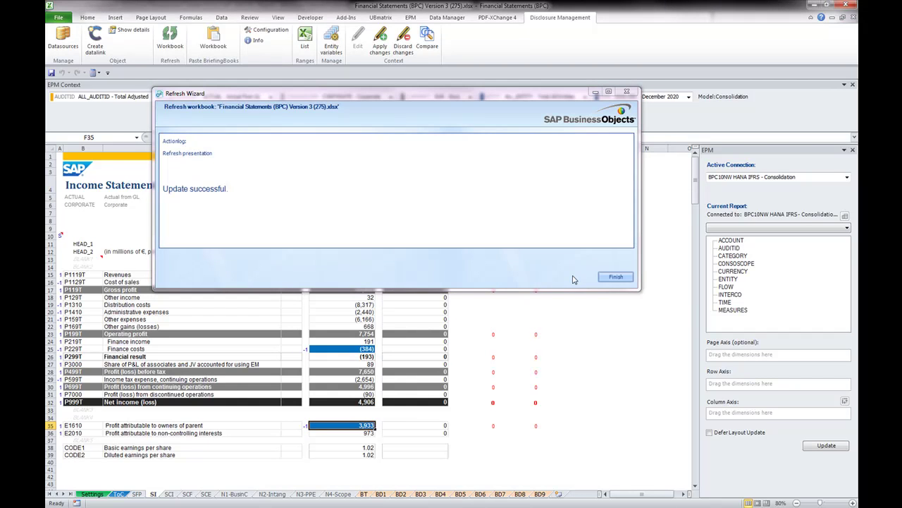
click(623, 278)
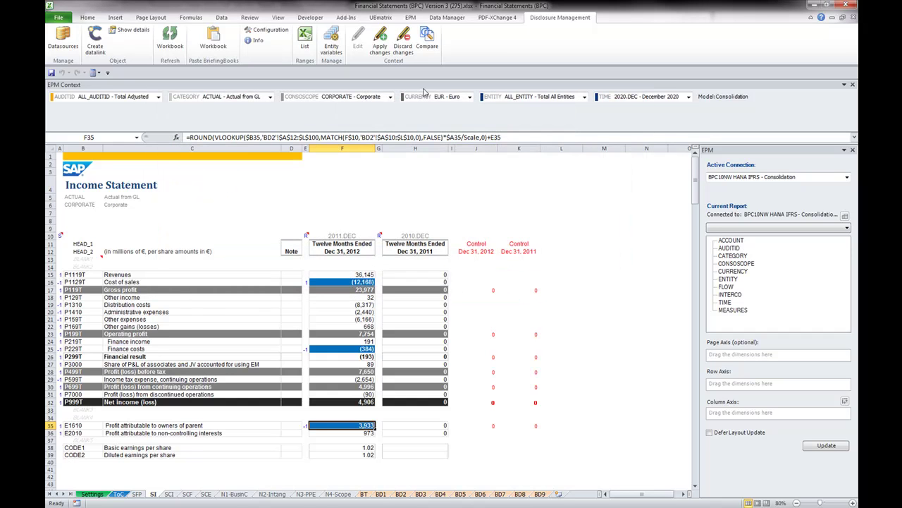
Step: Check in the workbook changes with the comment "Updated from that latest consolidation figures!" and close it after check-in
click(380, 44)
text(Updated from that latest consolidation figures!)
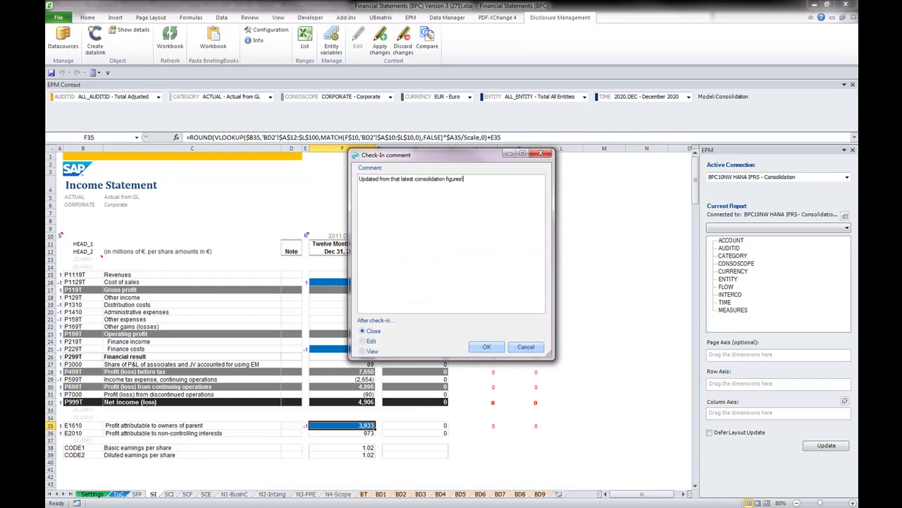
click(487, 346)
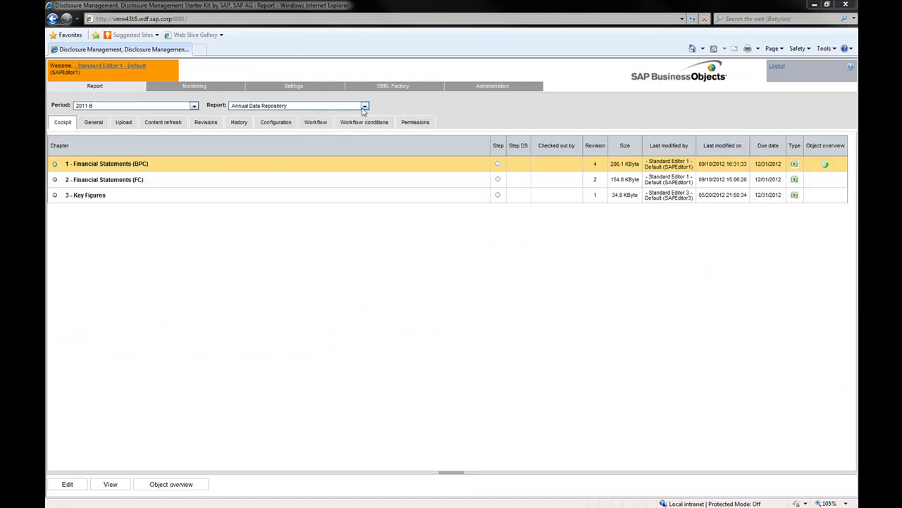
Step: Switch to the Annual Report for the same period and select chapter 6.1 - Employees and Partners
click(365, 107)
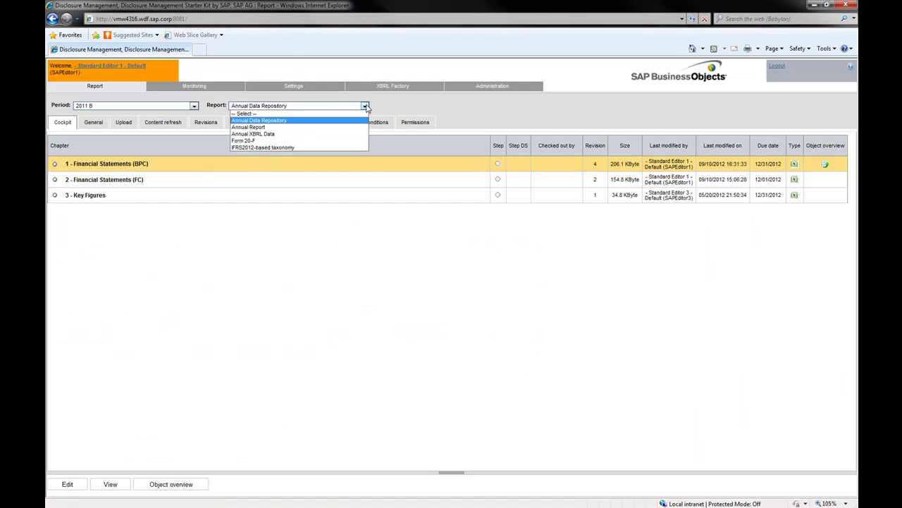
click(322, 127)
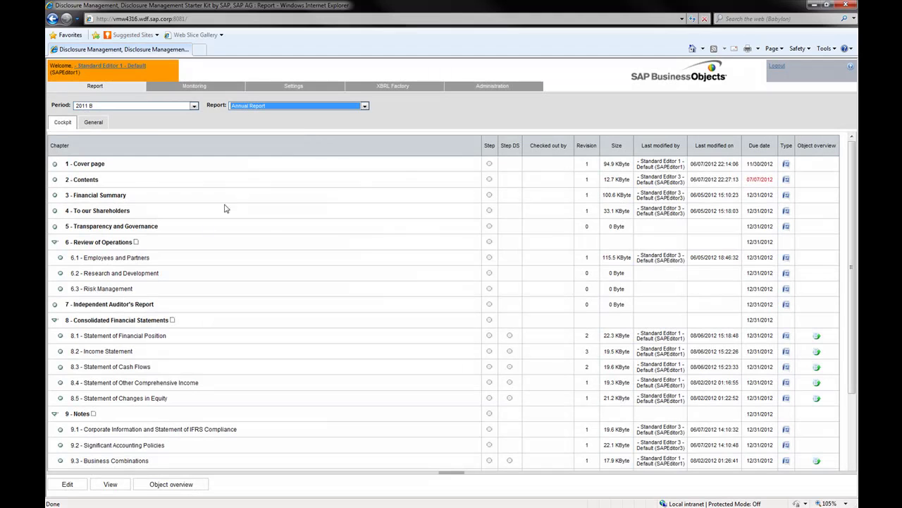
click(188, 258)
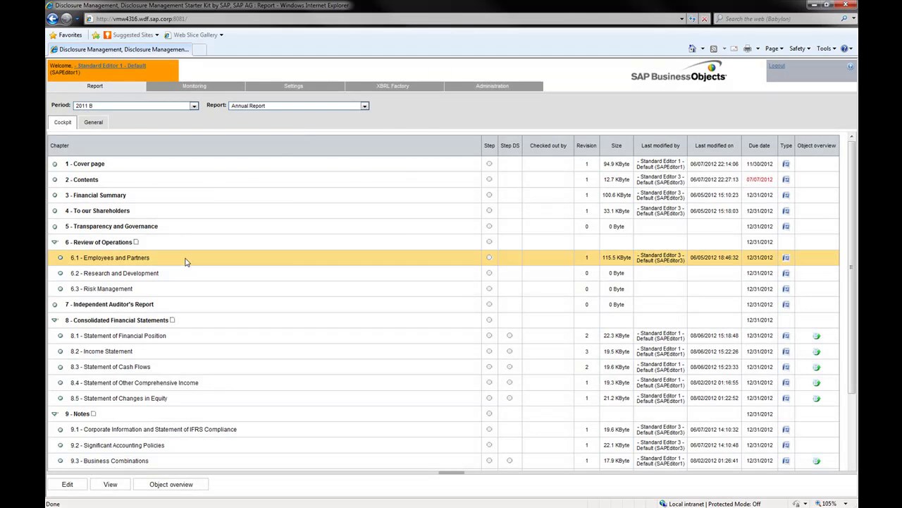
Step: Open chapter 8.1 - Statement of Financial Position from its general page for editing in Word, with the chapter tree widened
click(181, 276)
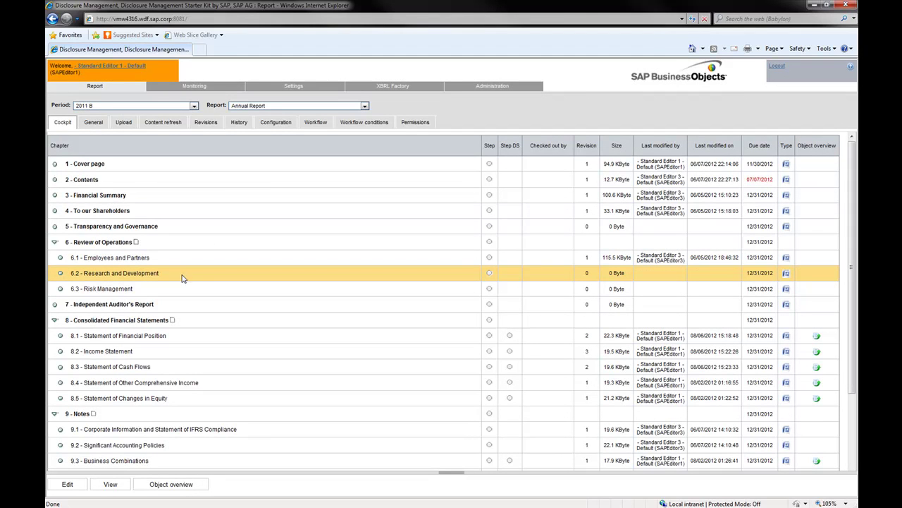
click(170, 337)
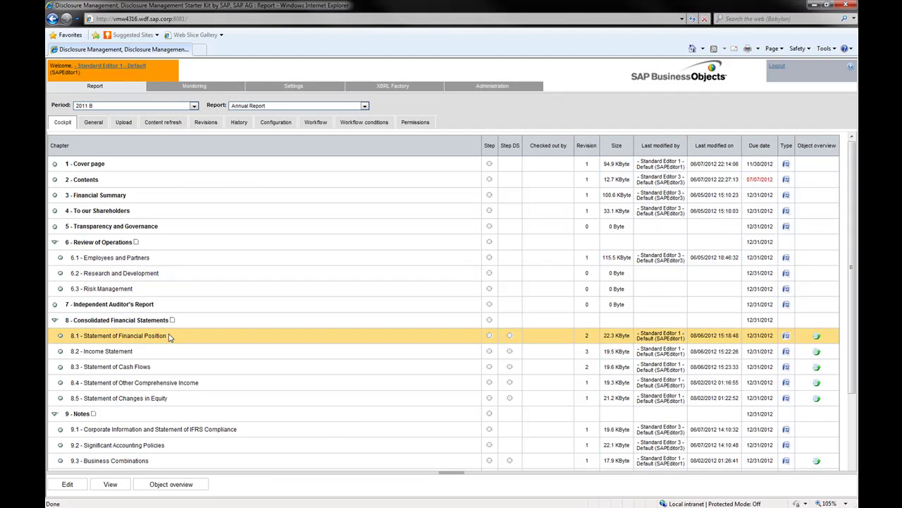
click(101, 124)
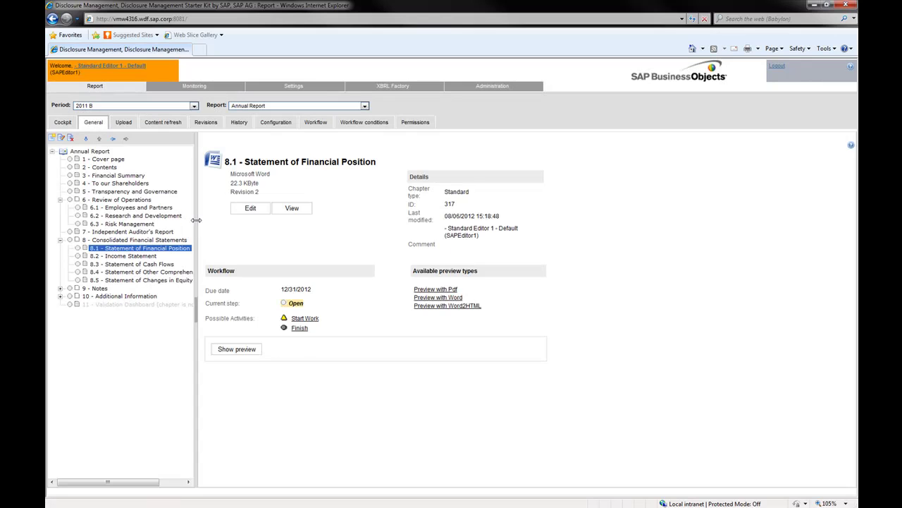
drag(196, 220, 244, 225)
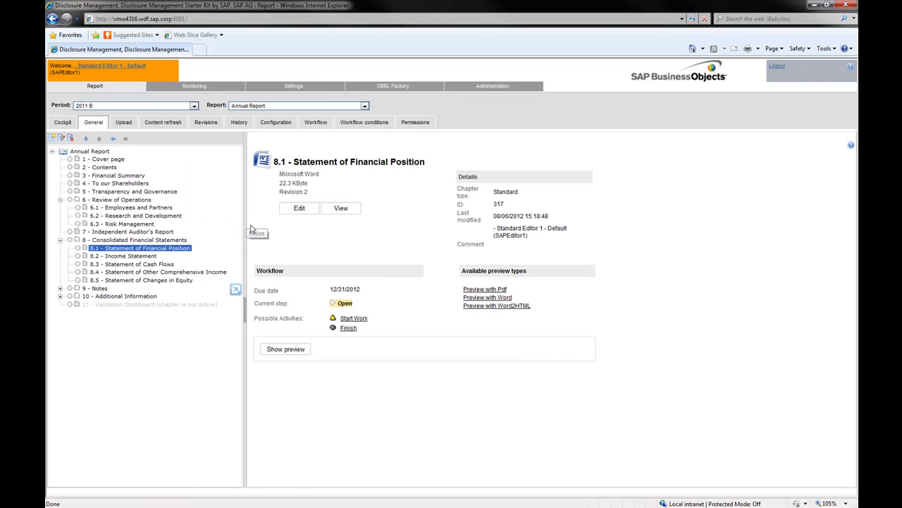
click(297, 208)
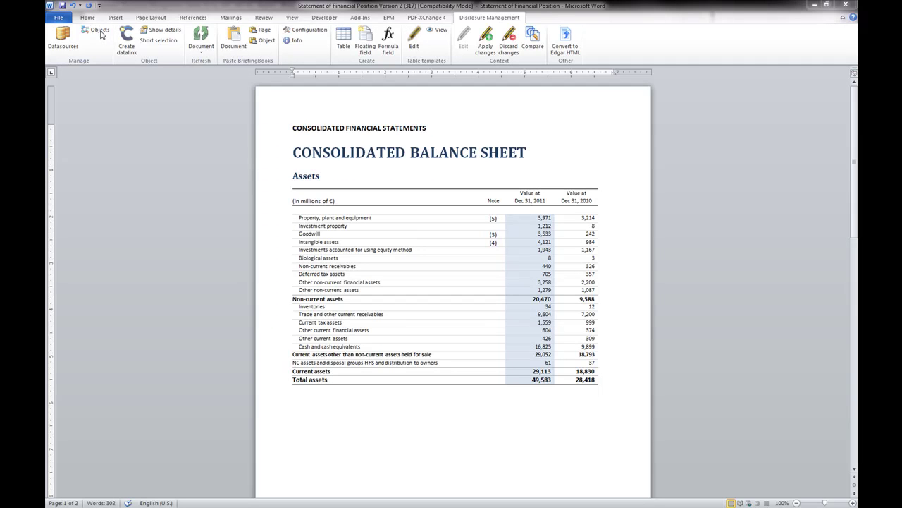
Step: Review the document's linked objects, locating the tables DOC_TBL00001 and DOC_TBL00002 in the text, and close the object manager
click(99, 33)
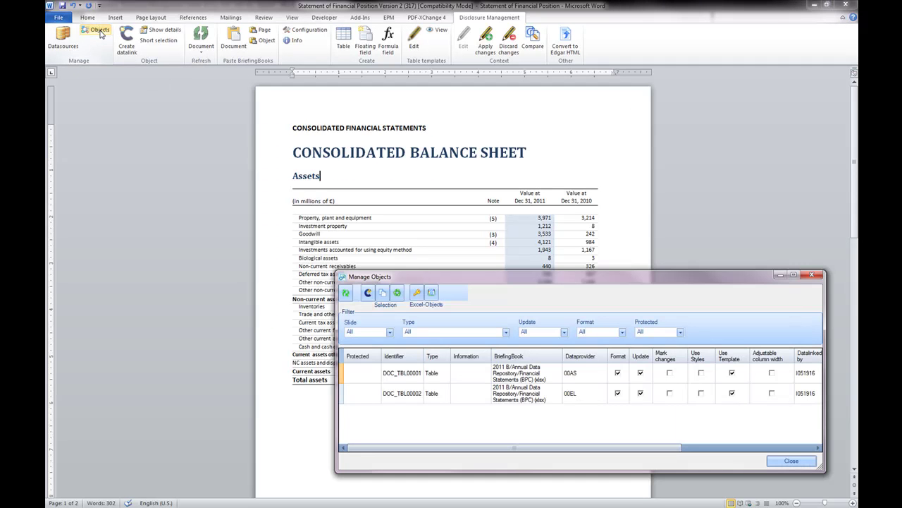
click(418, 373)
click(414, 393)
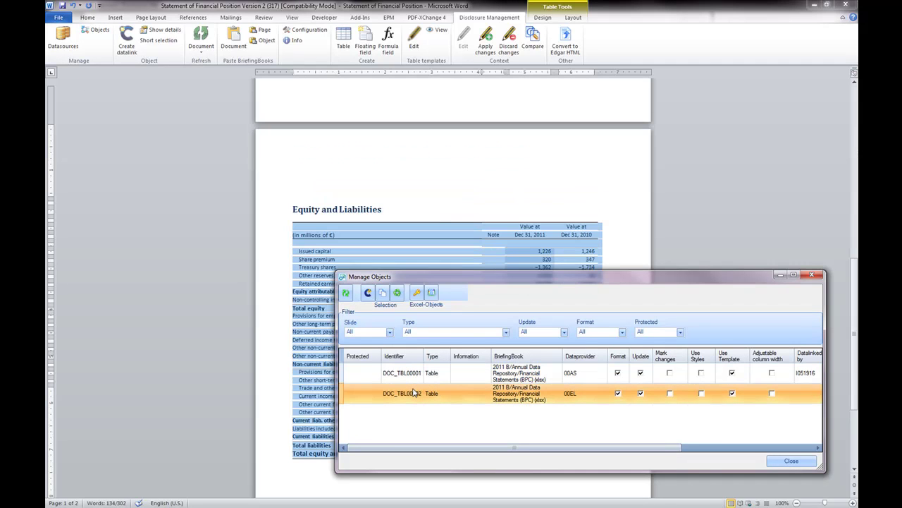
click(415, 374)
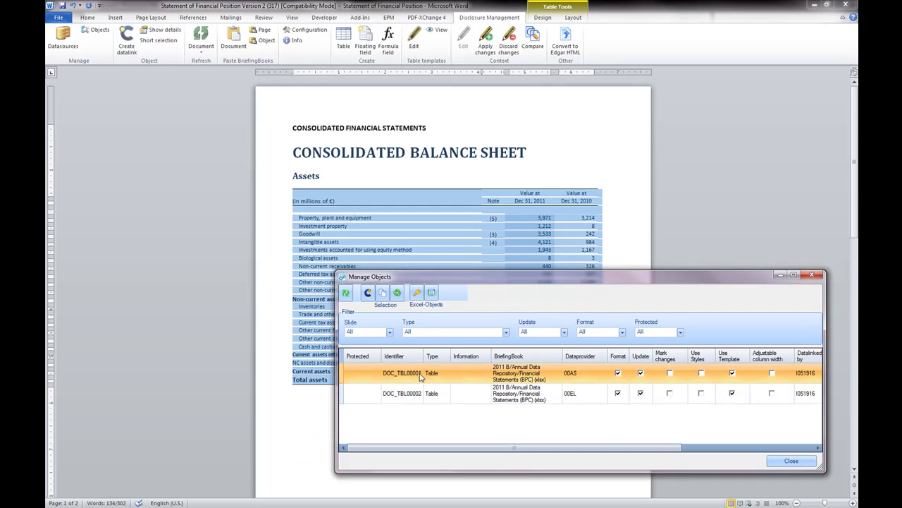
click(789, 460)
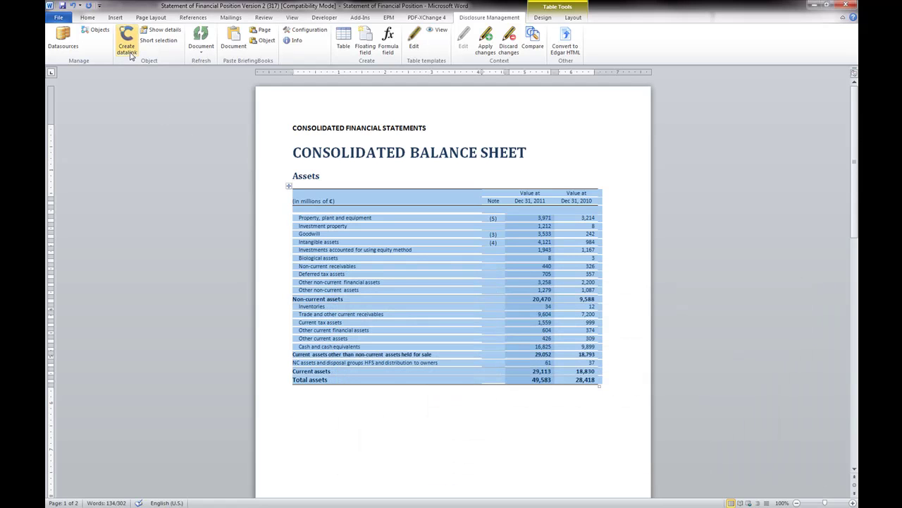
Step: Check the refresh choices and examine the Assets table's datalink and format template, including the Non-current assets row style, without saving
click(200, 48)
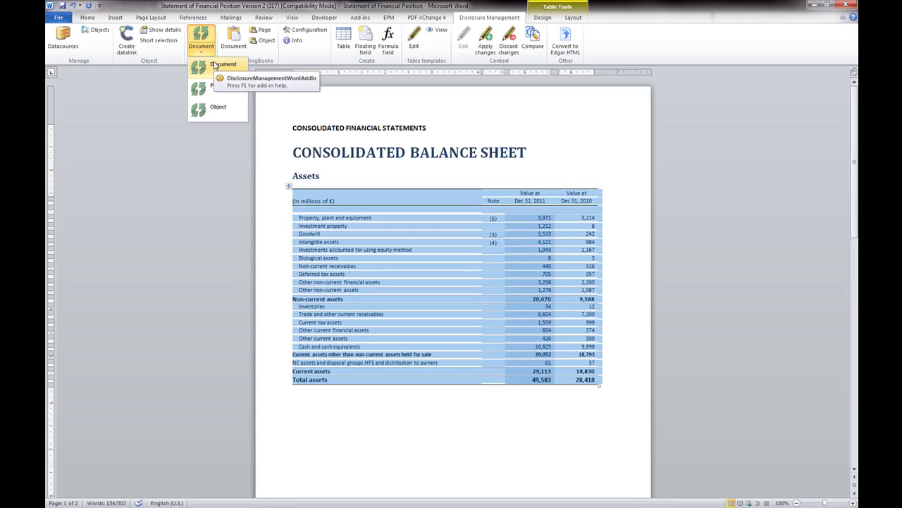
click(127, 46)
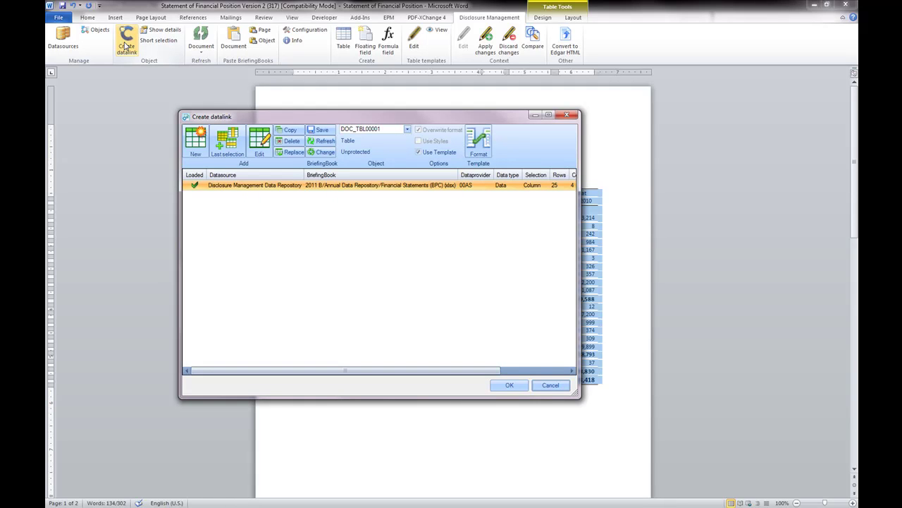
click(484, 156)
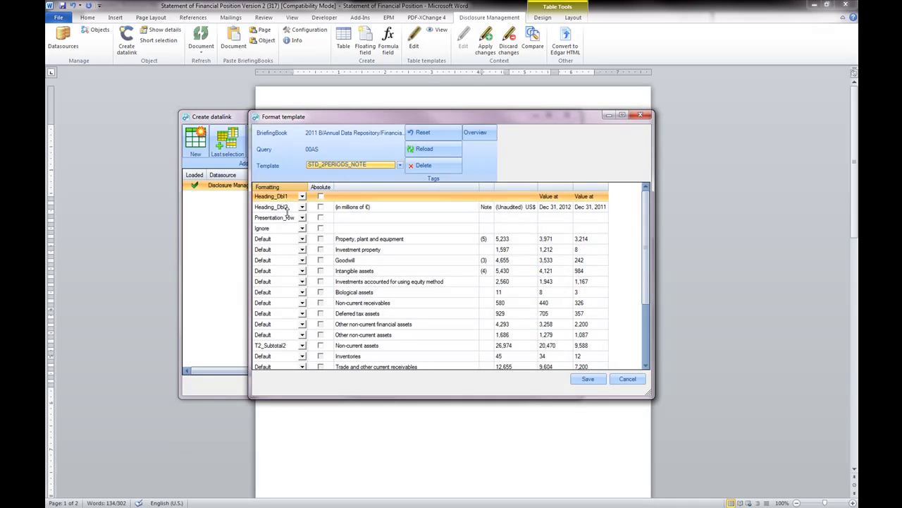
click(303, 345)
click(302, 346)
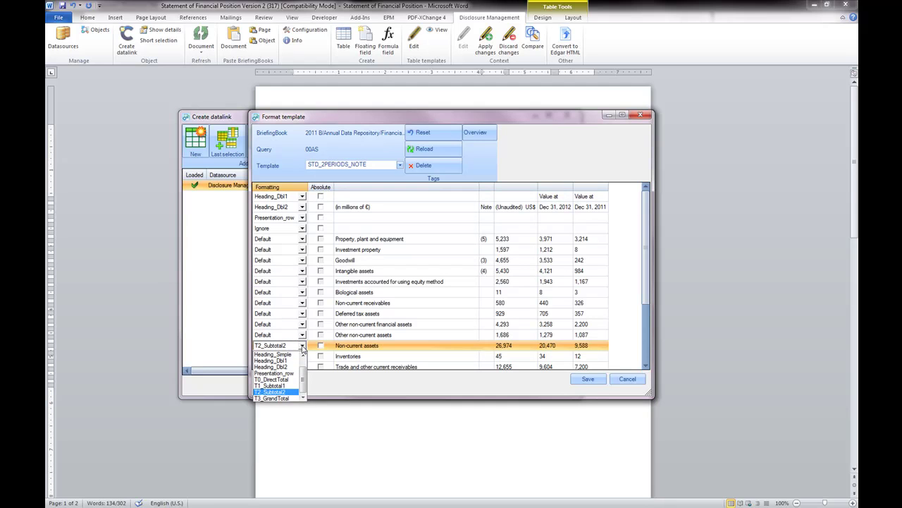
click(302, 347)
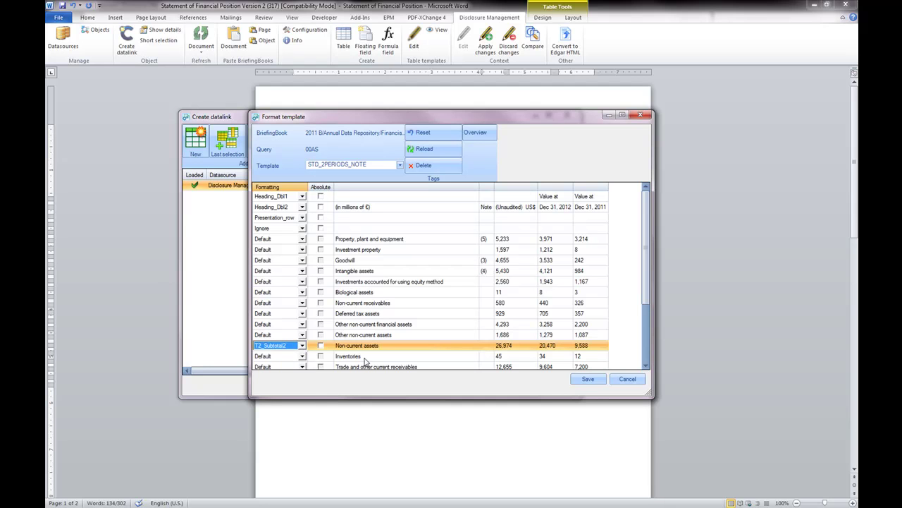
click(629, 380)
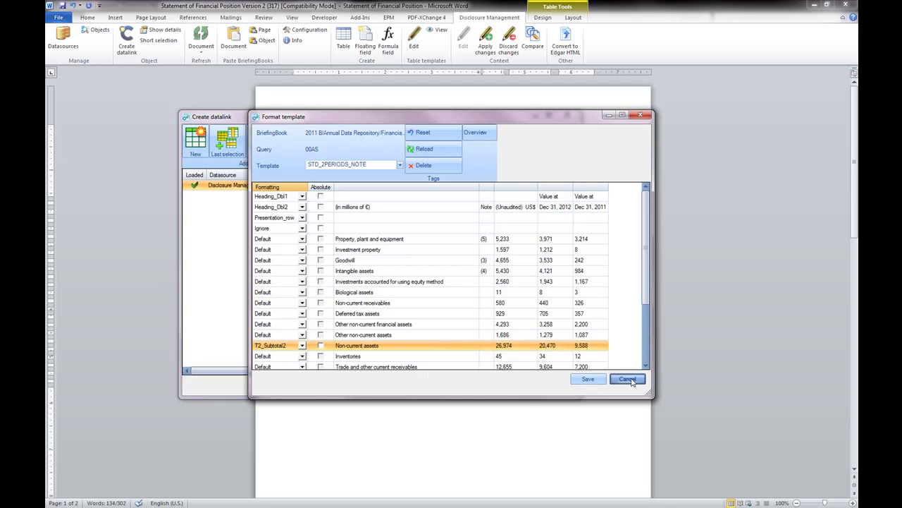
key(Escape)
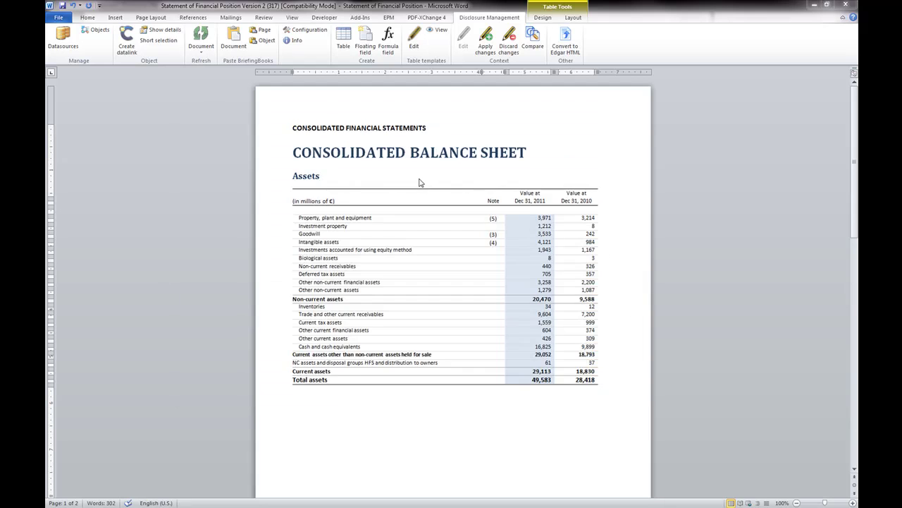
Step: Open the table templates document and look through its standard table formats
click(414, 45)
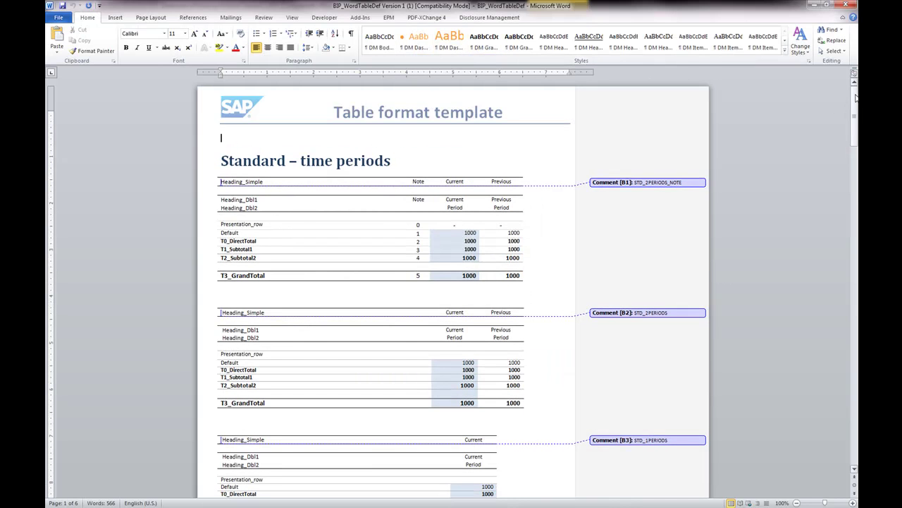
drag(855, 96, 857, 282)
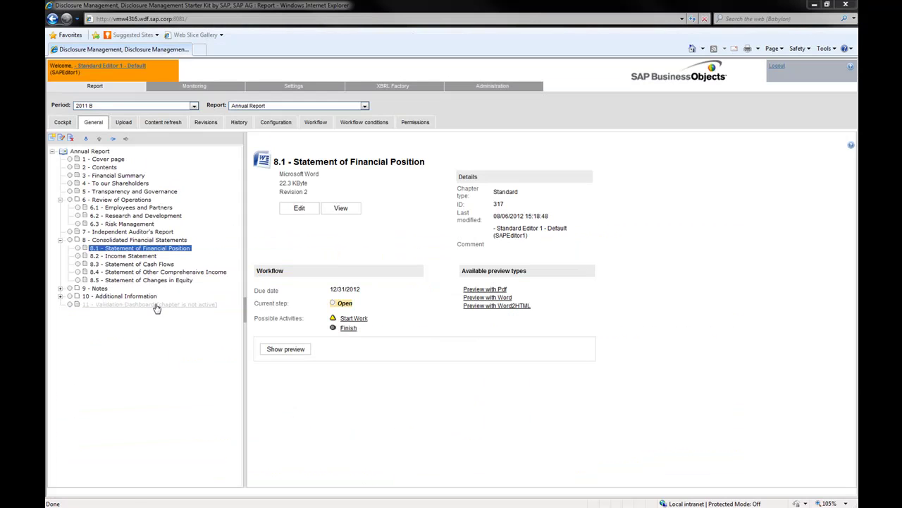
Step: Open chapter 11 - Validation Dashboard for editing in Word and review its controls and their status
click(156, 304)
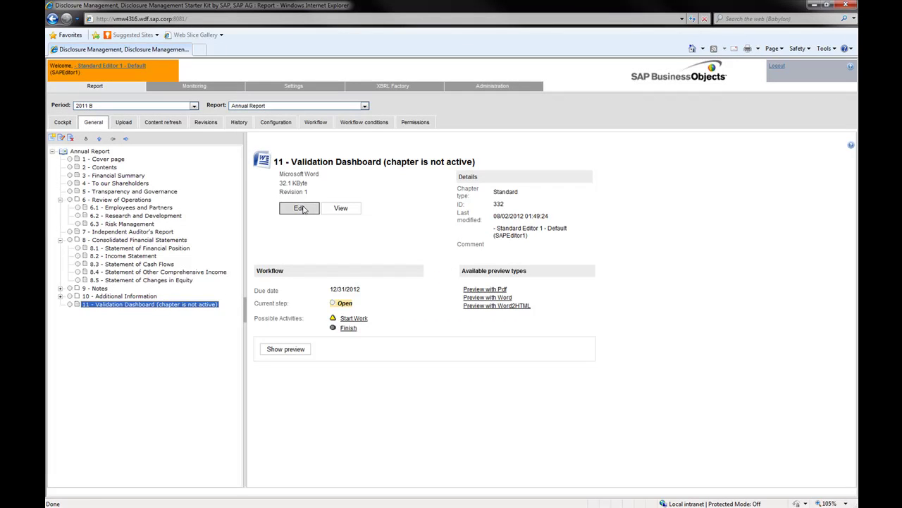
click(300, 208)
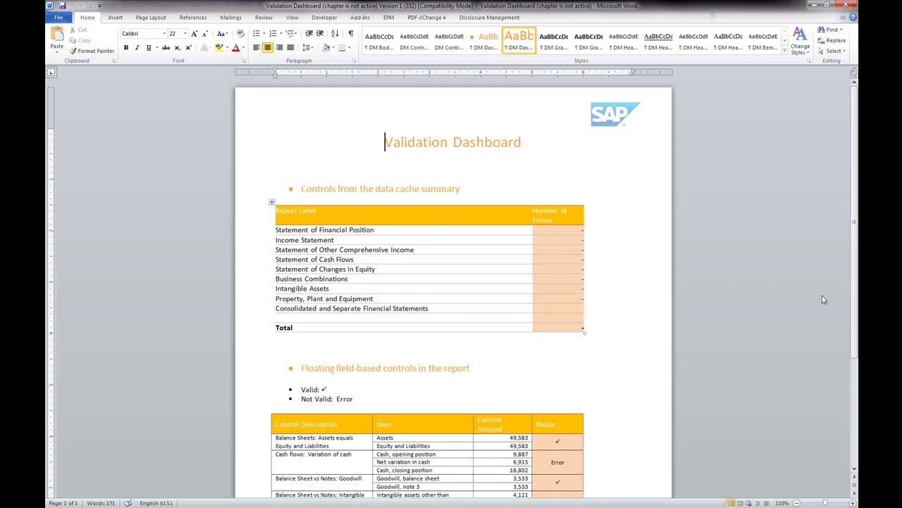
drag(856, 302, 856, 320)
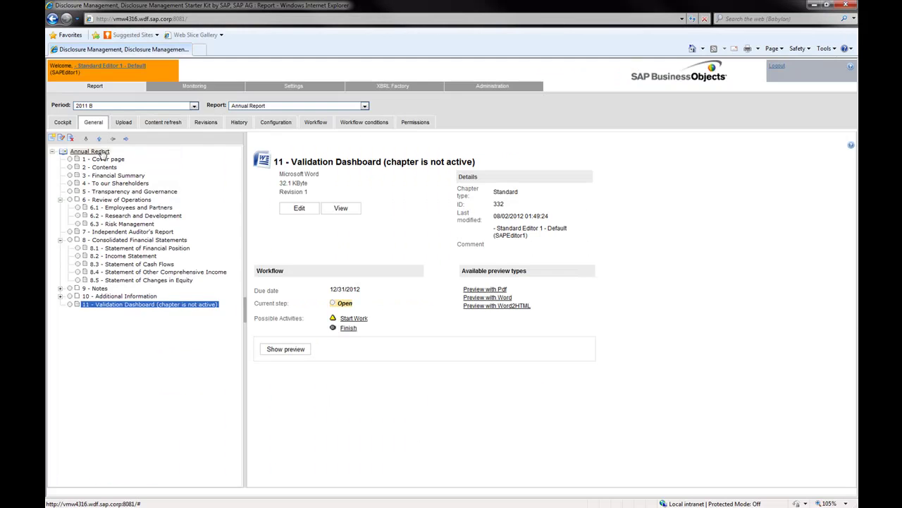
Step: Generate the complete Annual Report from its chapters, open it for editing in Word and look through it
click(101, 153)
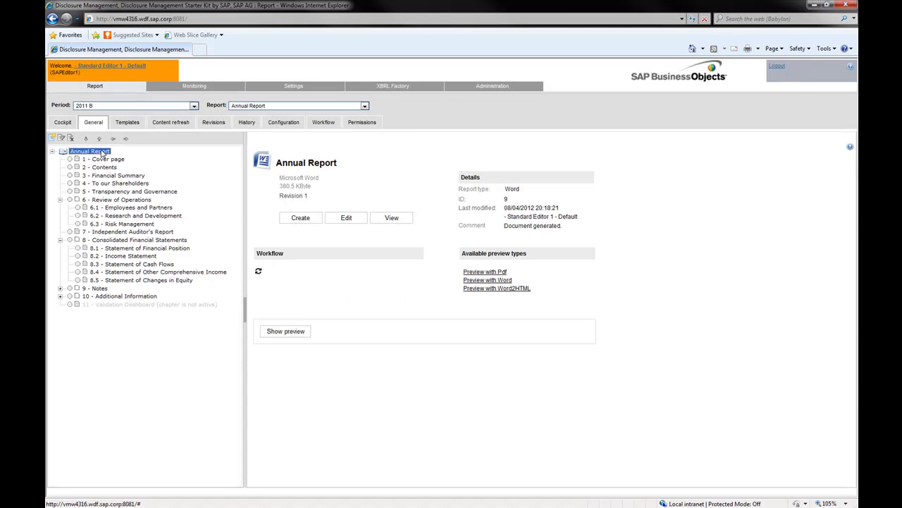
click(307, 219)
click(468, 319)
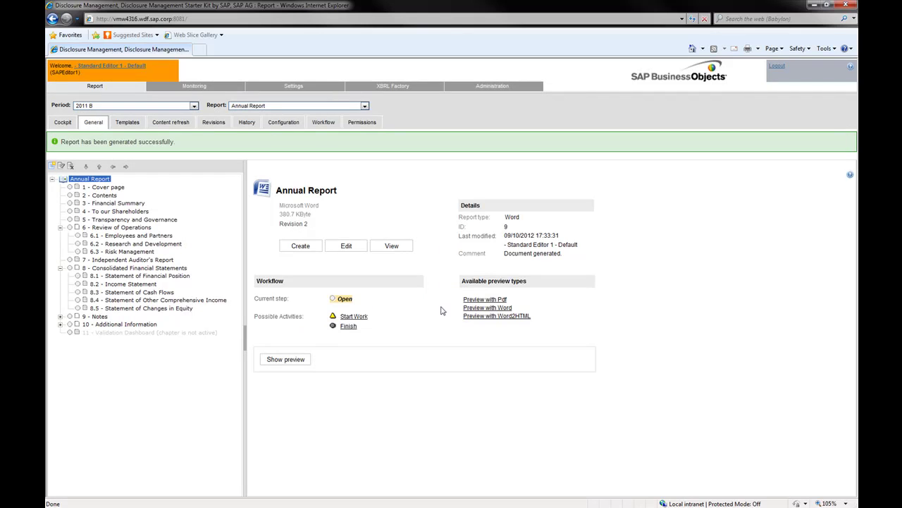
click(346, 246)
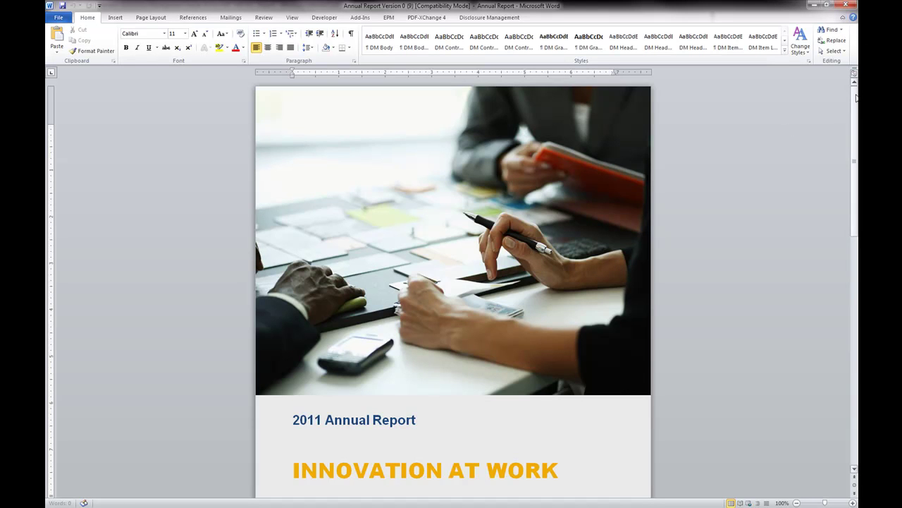
drag(854, 106, 854, 224)
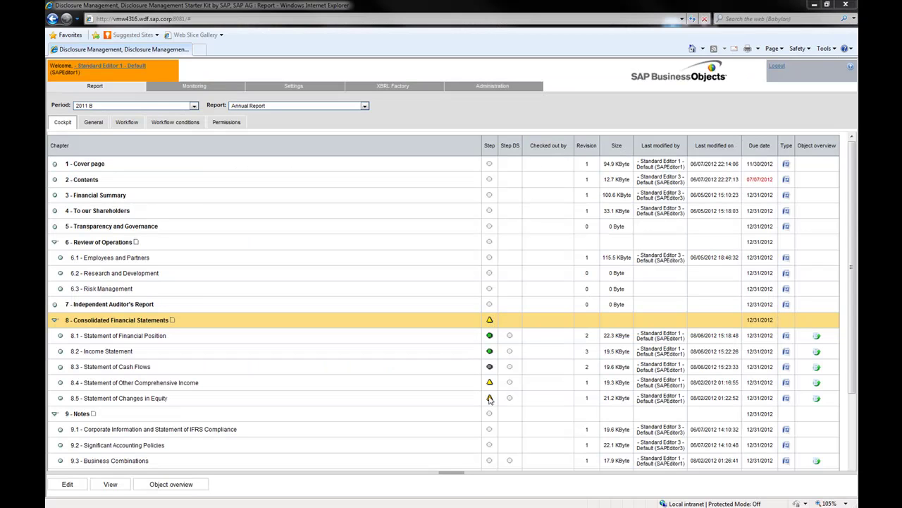
Step: Check the workflow activities of chapters 8.1 and 8.3, and finish chapter 8.4 - Statement of Other Comprehensive Income
click(95, 123)
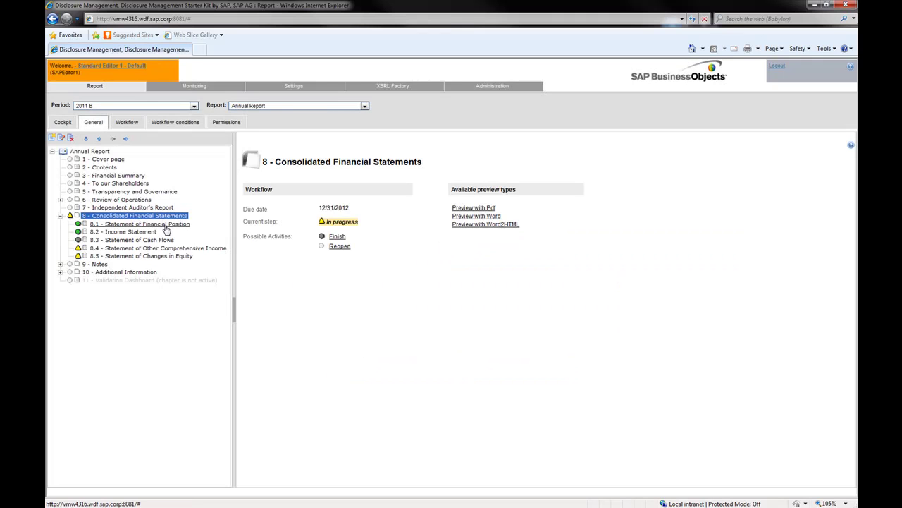
click(164, 224)
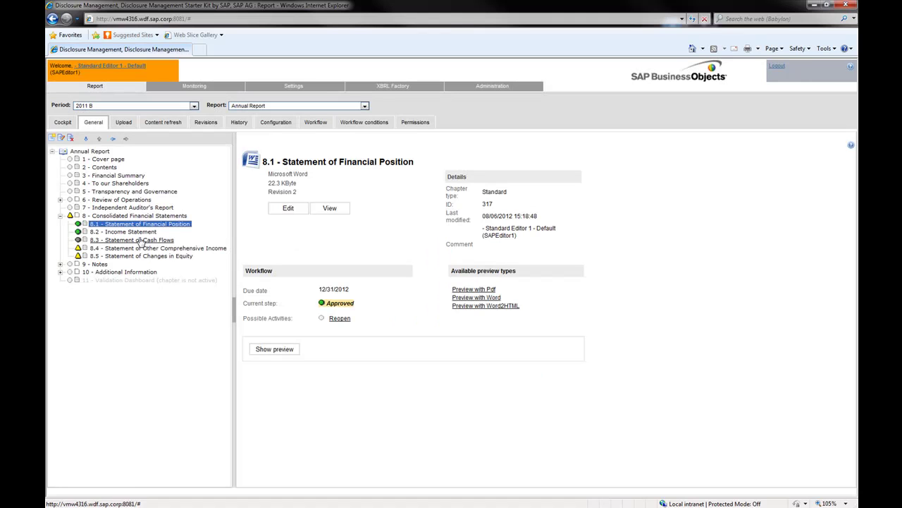
click(138, 240)
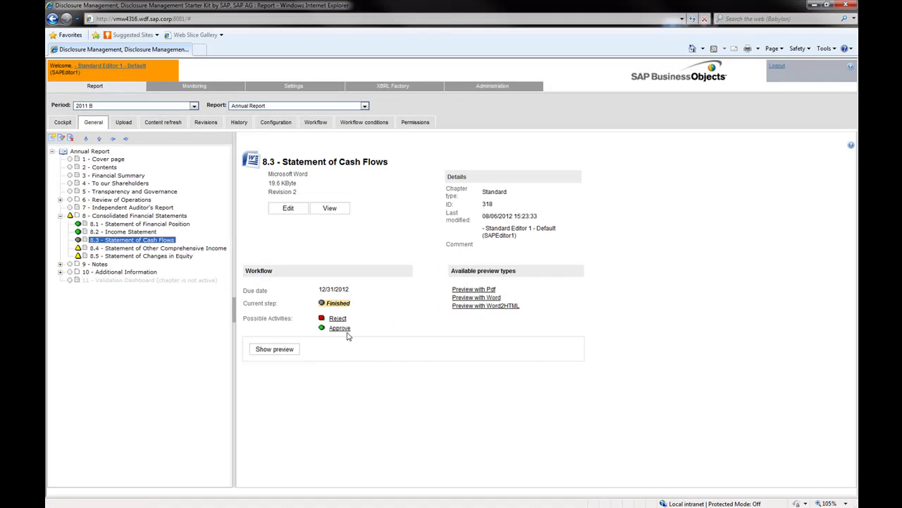
click(198, 247)
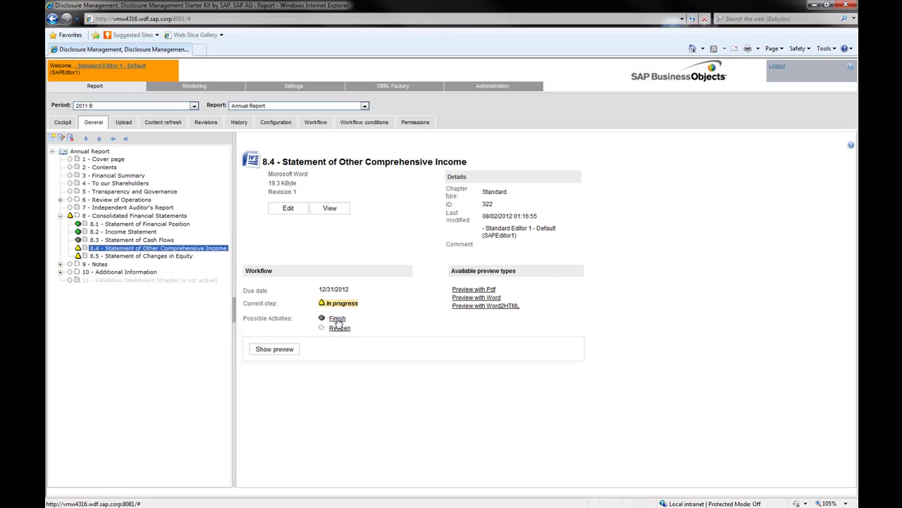
click(337, 318)
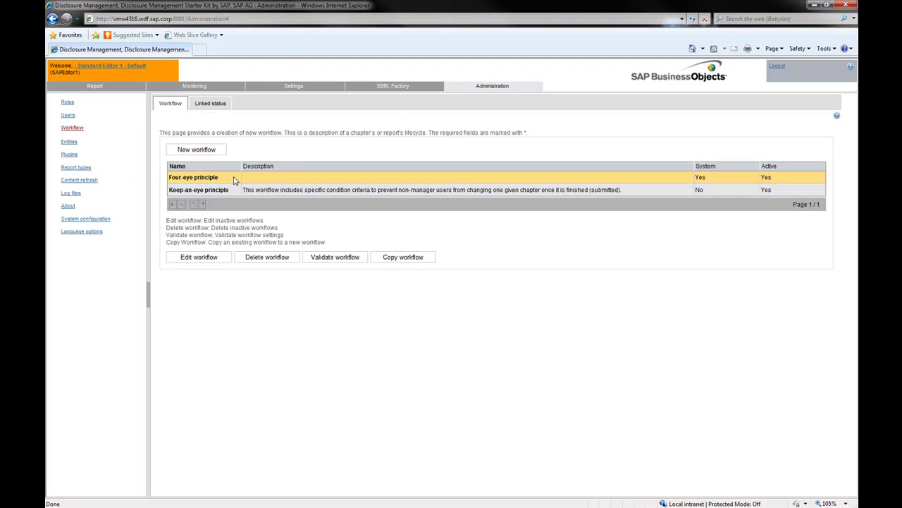
Step: Open the Four-eye principle workflow definition and view its diagram and steps
click(210, 256)
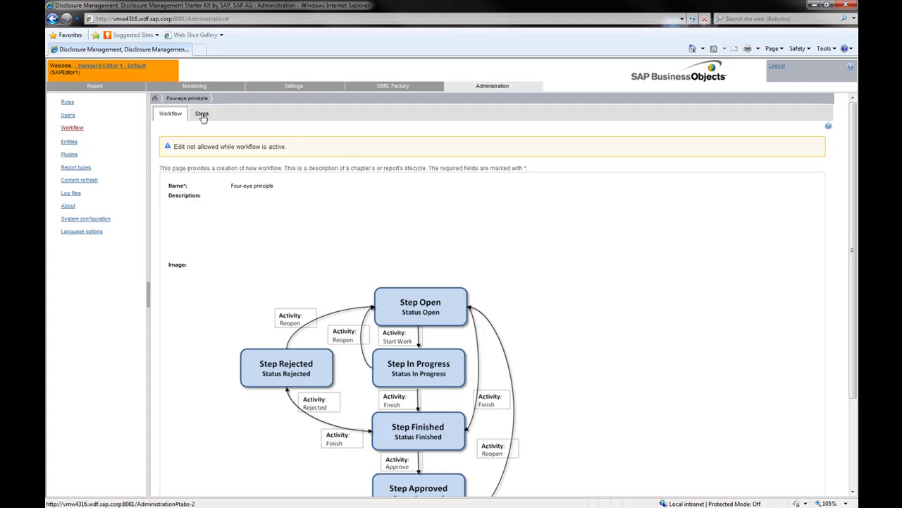
click(202, 115)
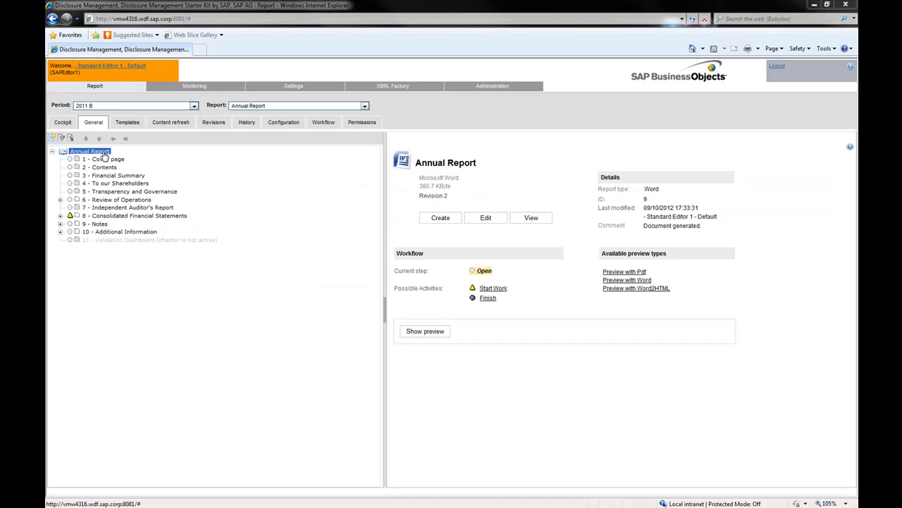
Step: Switch to the Form 20-F report for the same period and expand 3 - PART I in the chapter tree
click(365, 105)
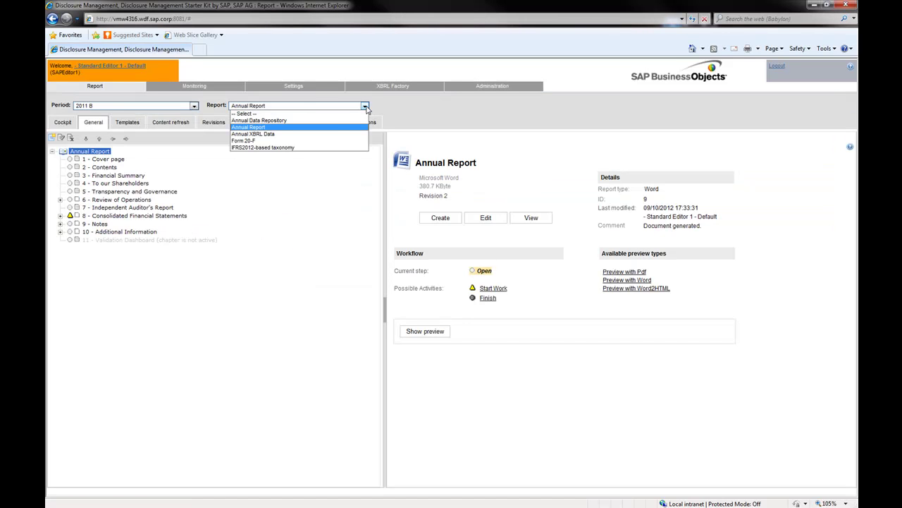
click(328, 140)
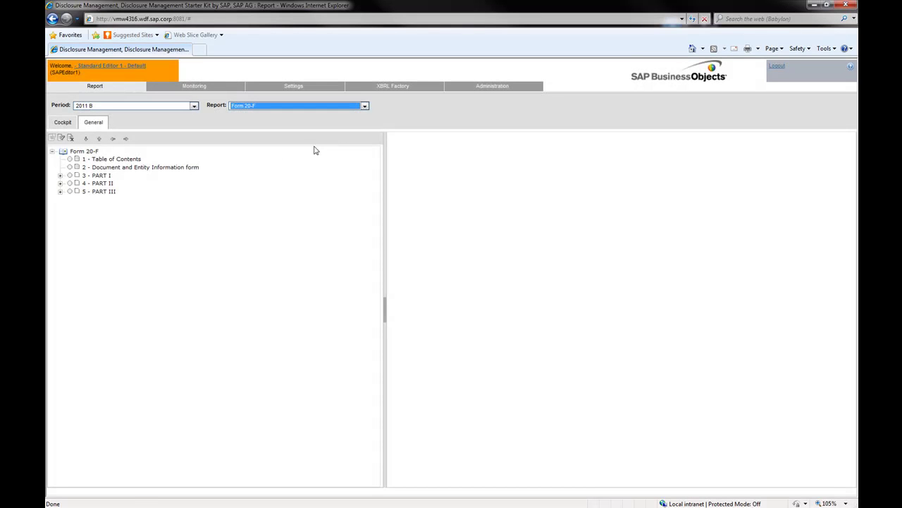
click(60, 175)
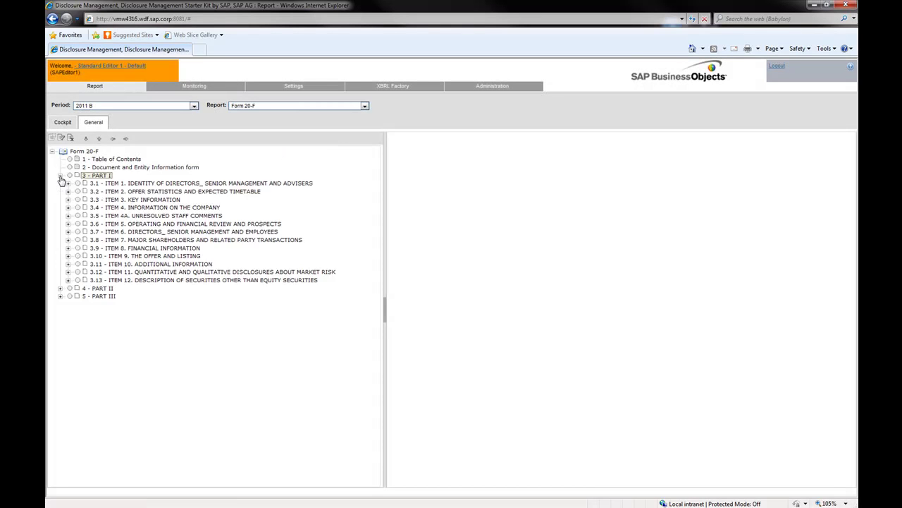
Step: Expand PART II, PART III and ITEM 18 of Form 20-F, and open chapter 5.2.1 - 18. Financial Statements for editing
click(60, 289)
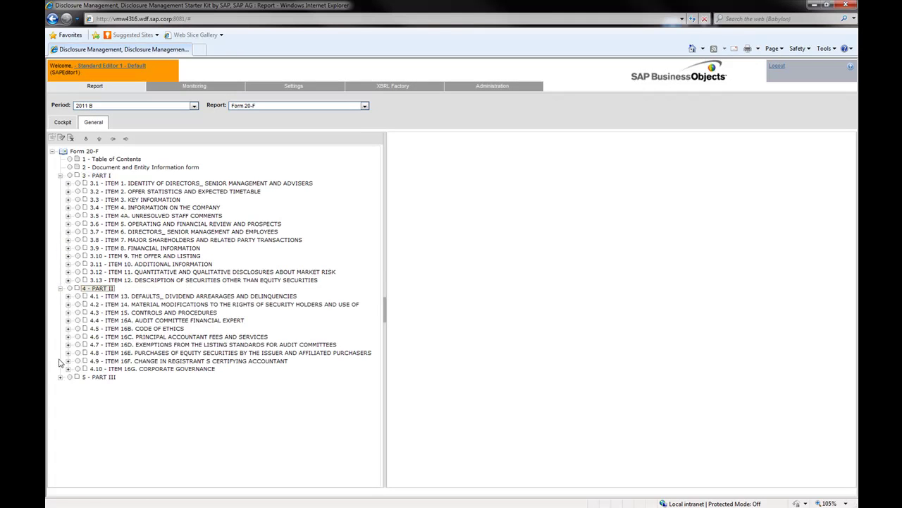
click(60, 377)
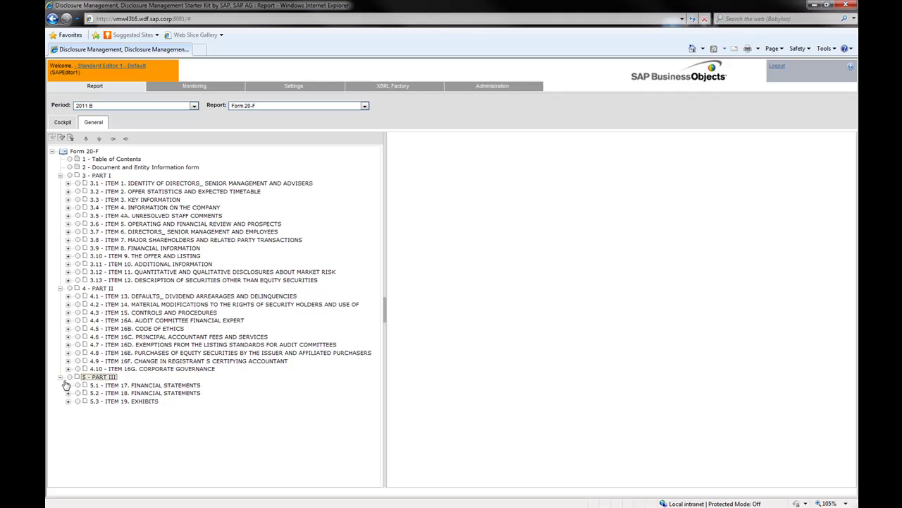
click(67, 393)
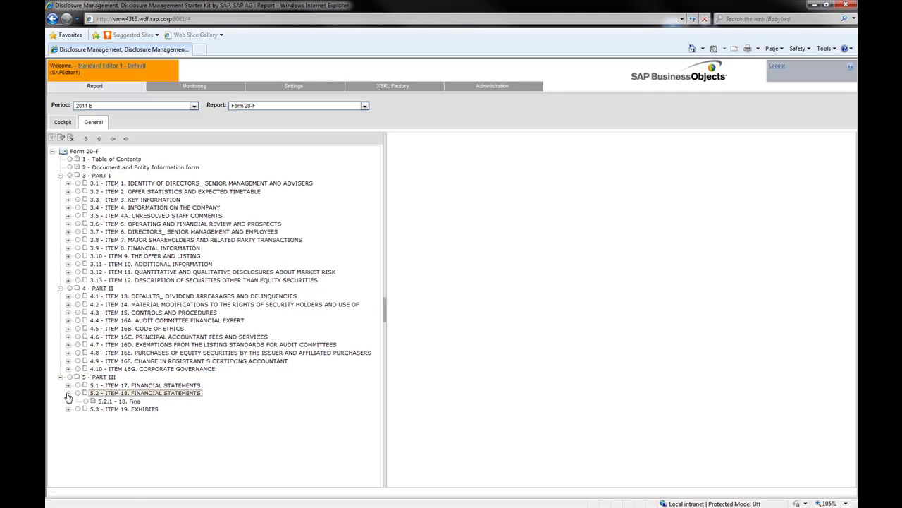
click(134, 401)
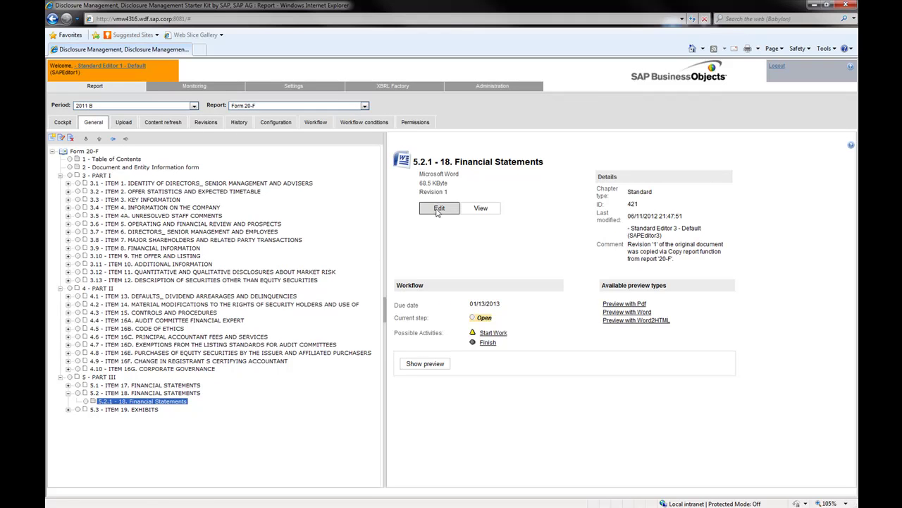
click(437, 210)
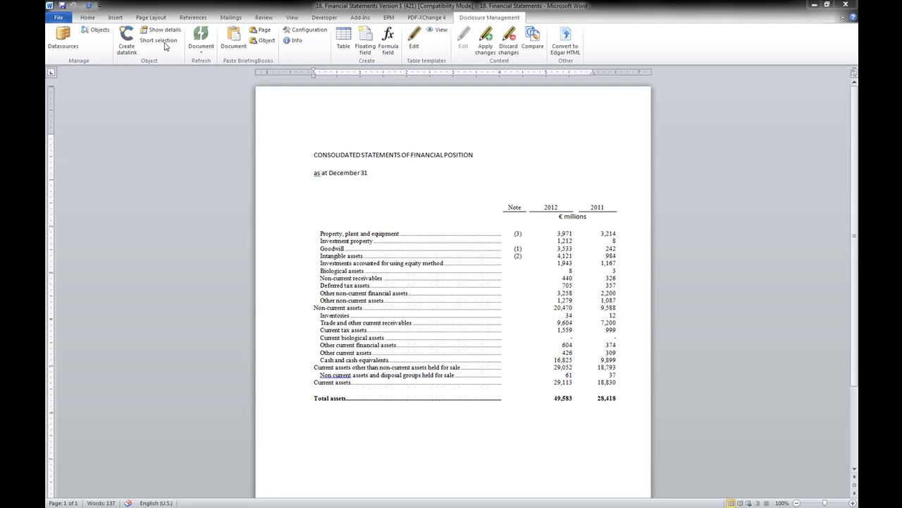
Step: Look up the linked data object behind the Consolidated Statements of Financial Position table, locate it in the document, and close the object list
click(98, 31)
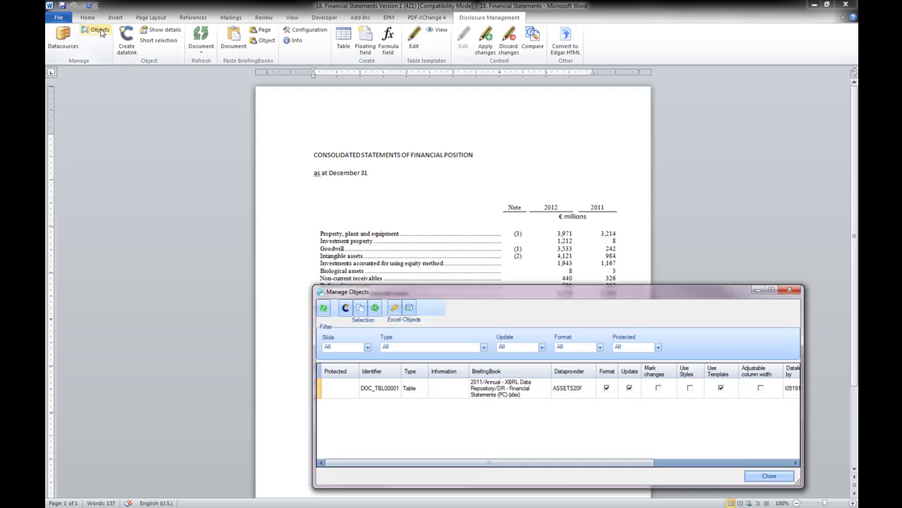
click(436, 388)
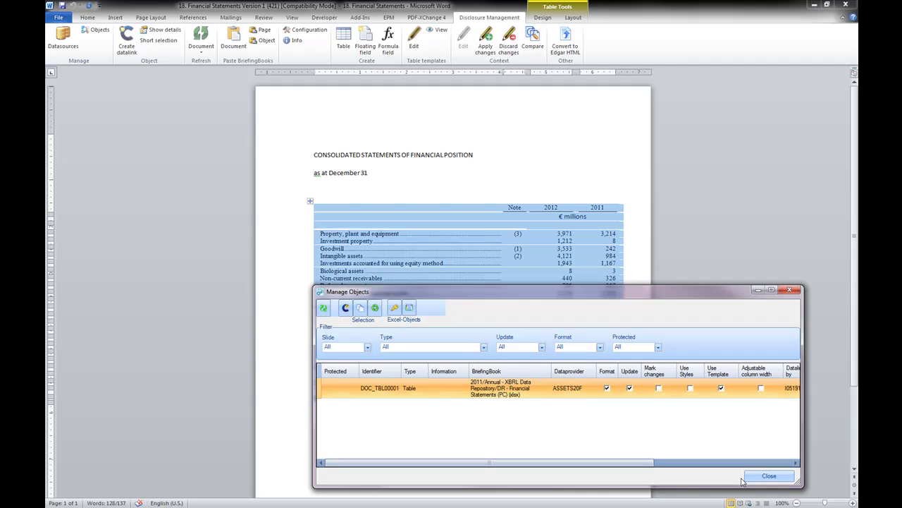
click(767, 477)
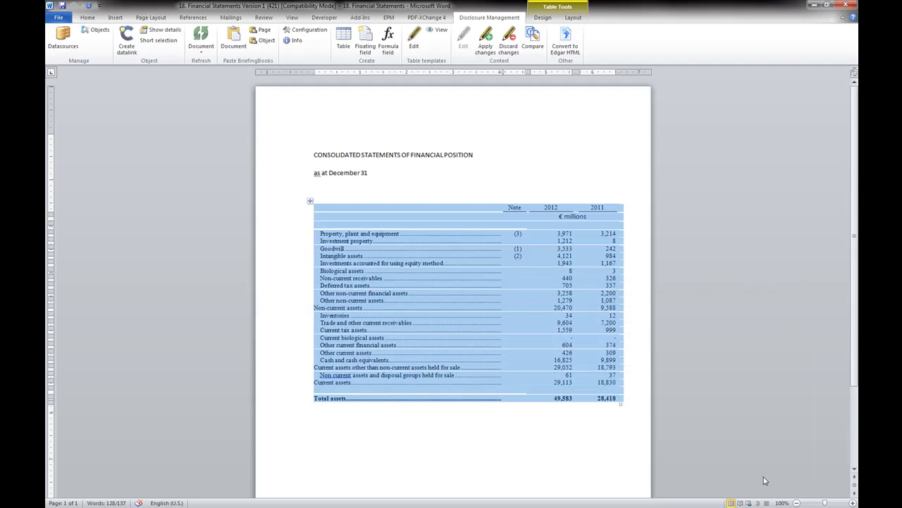
click(401, 192)
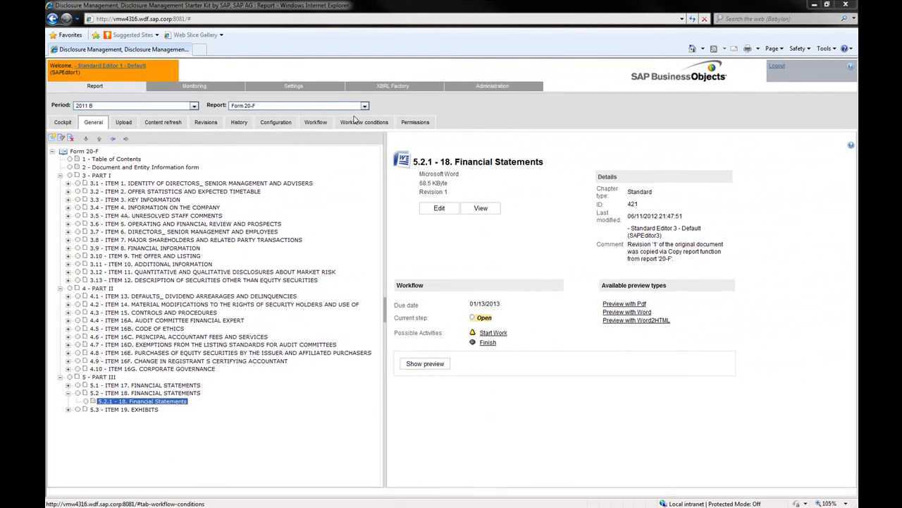
Step: Switch to the Annual XBRL Data report, expand 1 - XBRL-tagged Files and view the details of its subchapter 1.6
click(364, 106)
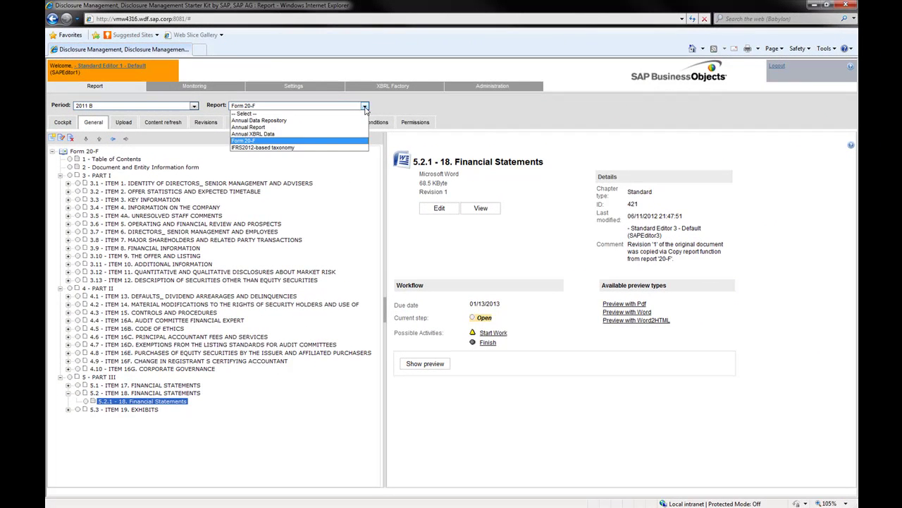
click(331, 134)
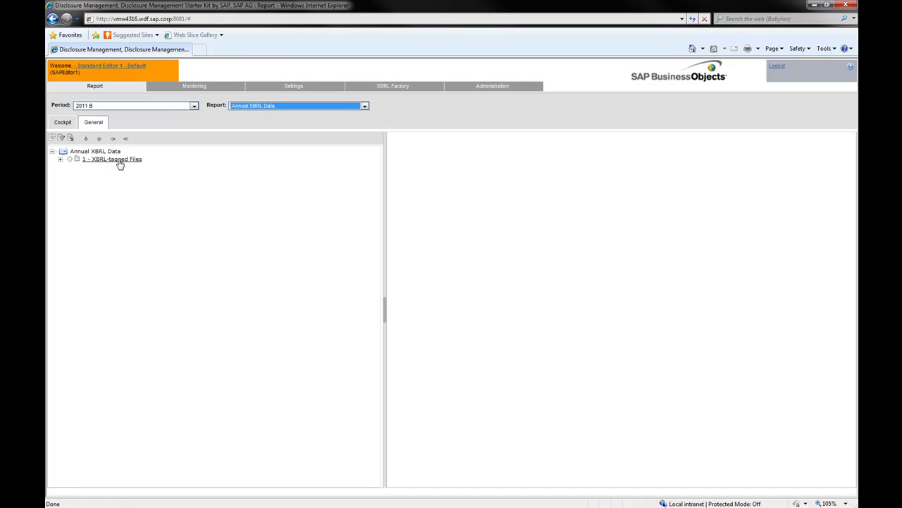
click(119, 161)
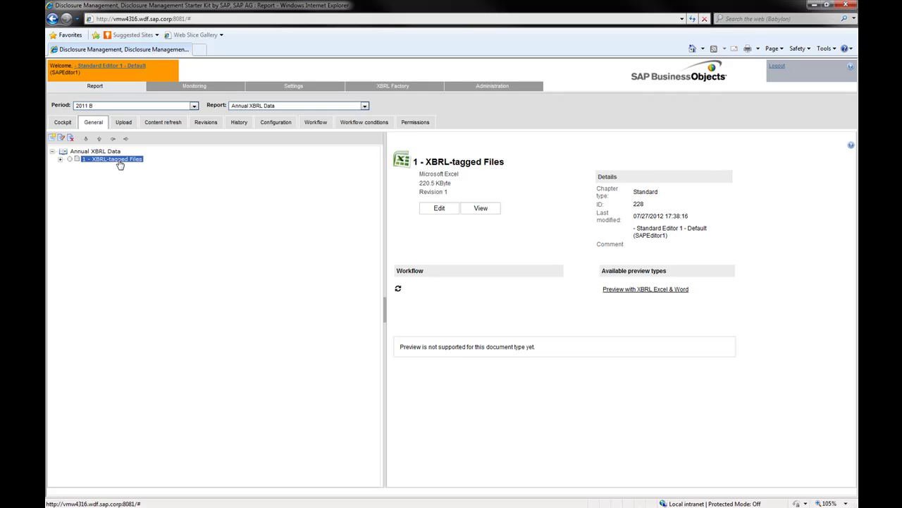
click(60, 159)
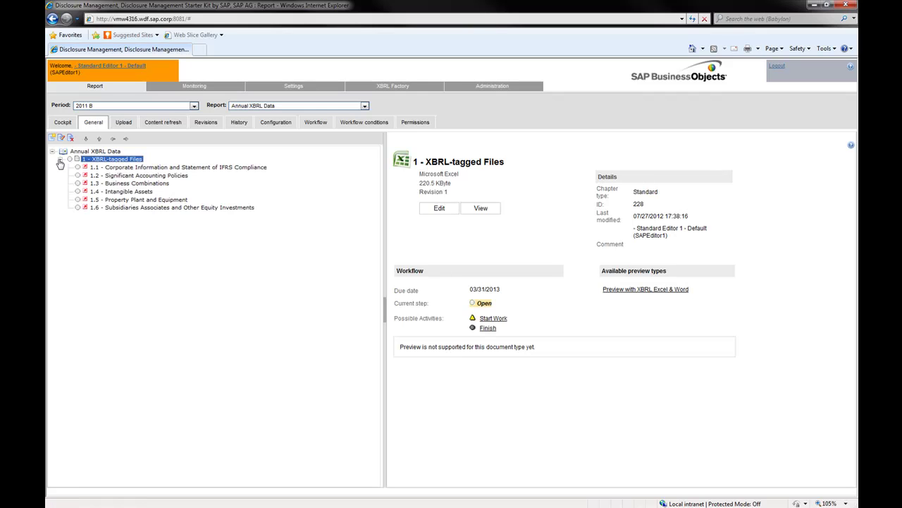
click(117, 209)
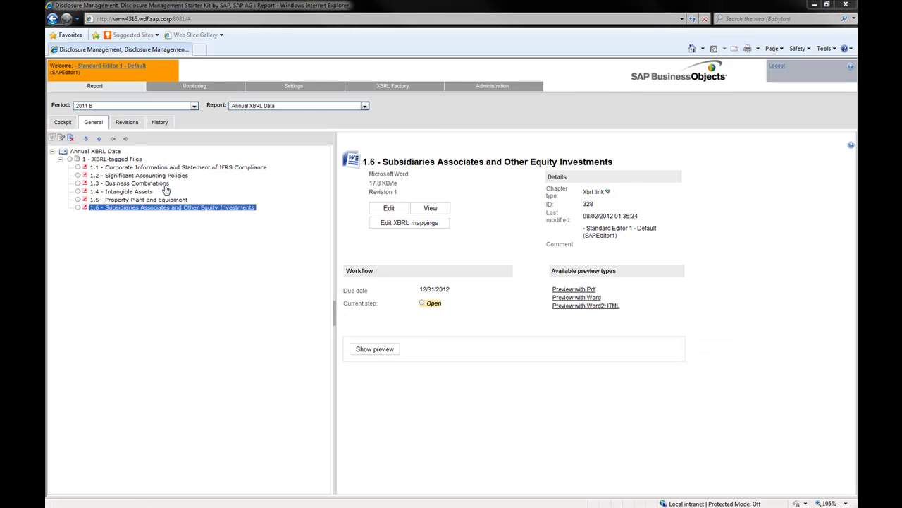
Step: Start work on chapter 1 - XBRL-tagged Files and open it for editing in Excel
click(123, 159)
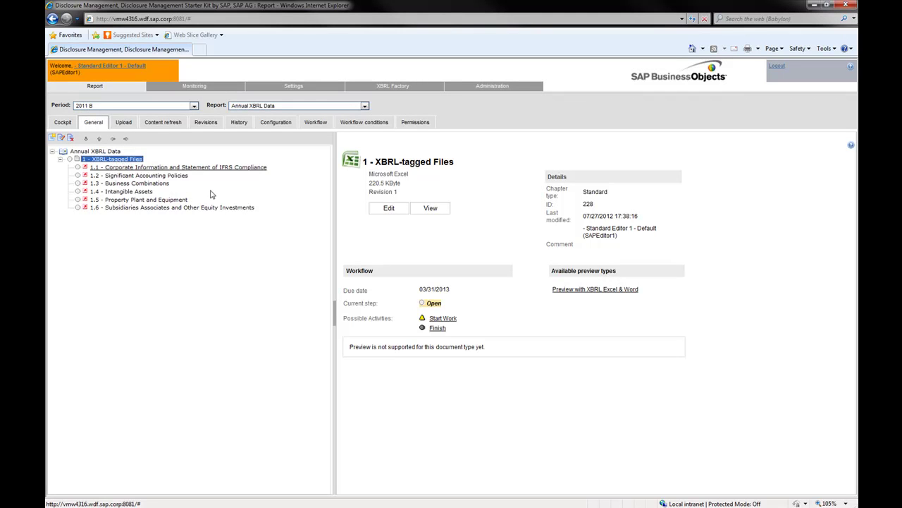
click(438, 318)
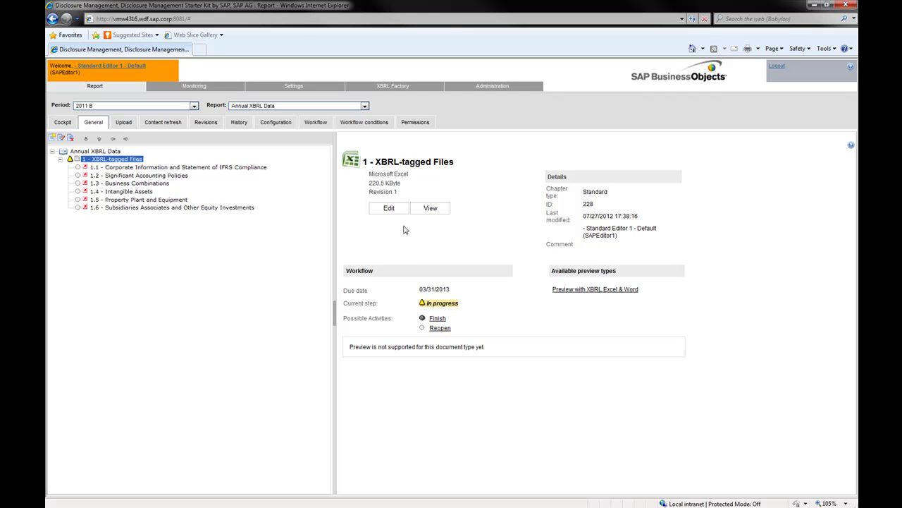
click(400, 211)
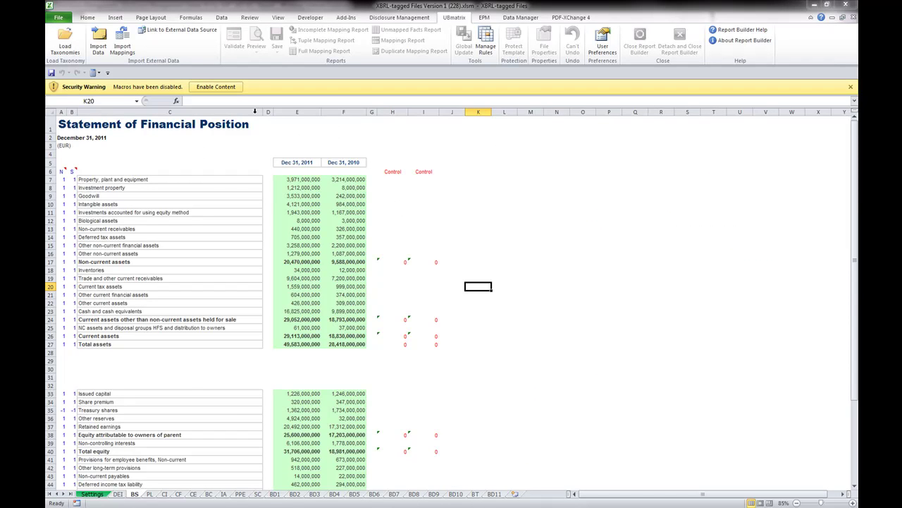
Step: Load the extended taxonomy comp-20111231.xsd from the IFRS2012-based extended taxonomy folder into the workbook
click(70, 45)
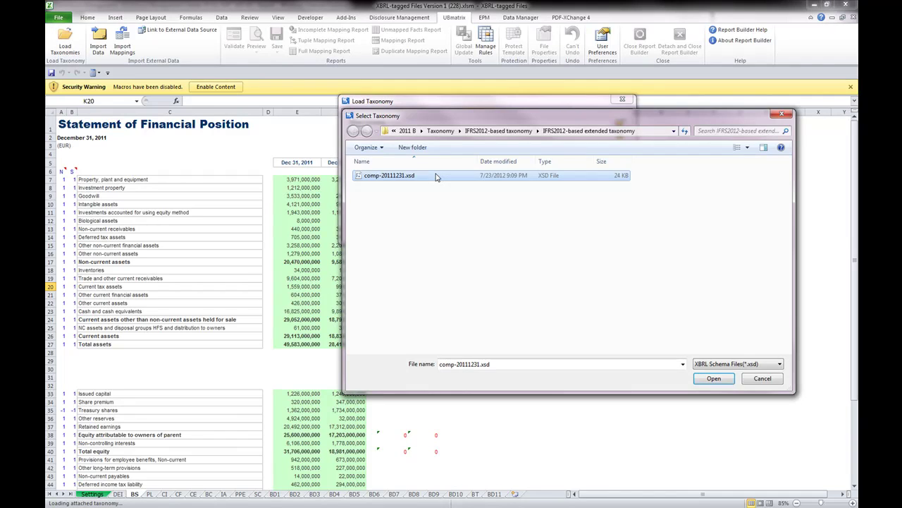
double_click(436, 177)
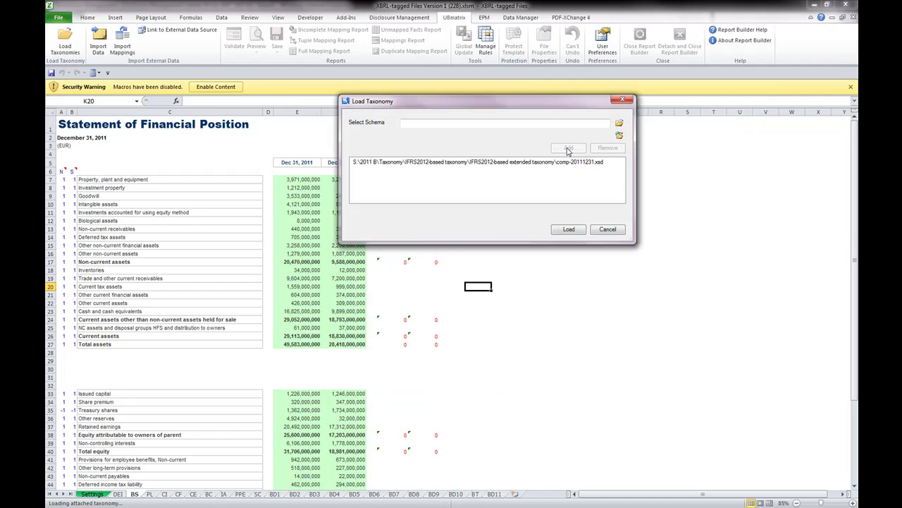
click(568, 229)
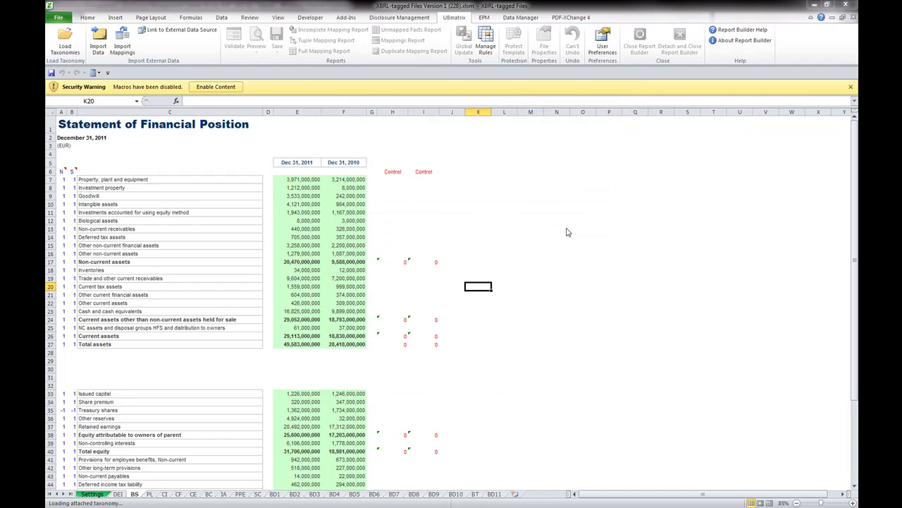
Step: Check the XBRL element details of Property, plant and equipment and Investment property against their 2011 cells in the Statement of Financial Position
click(302, 180)
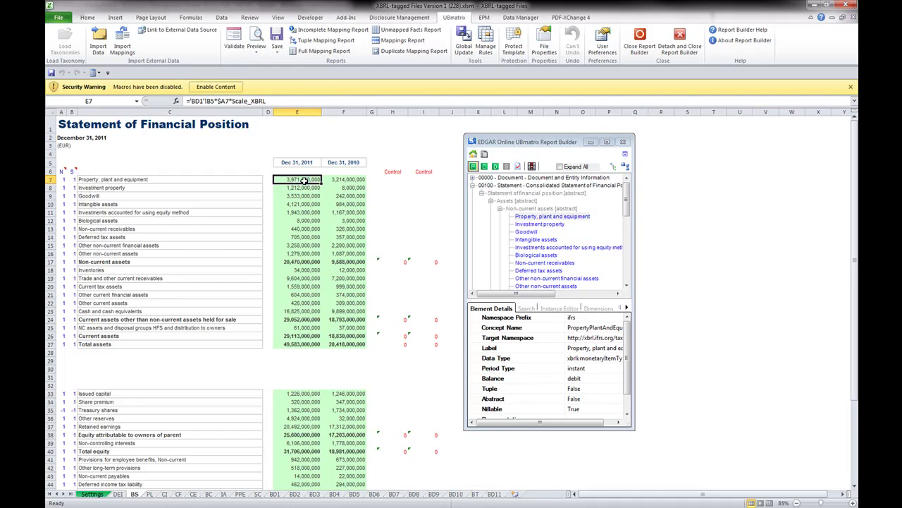
click(529, 217)
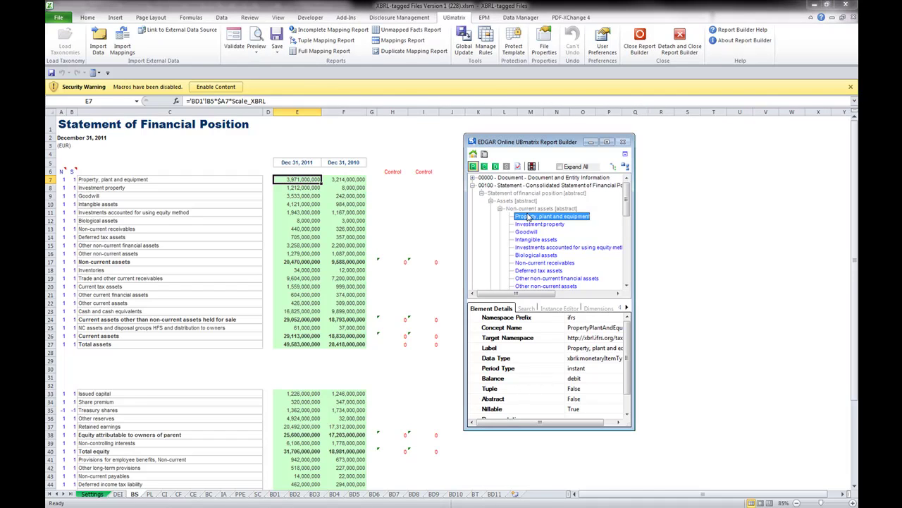
click(299, 188)
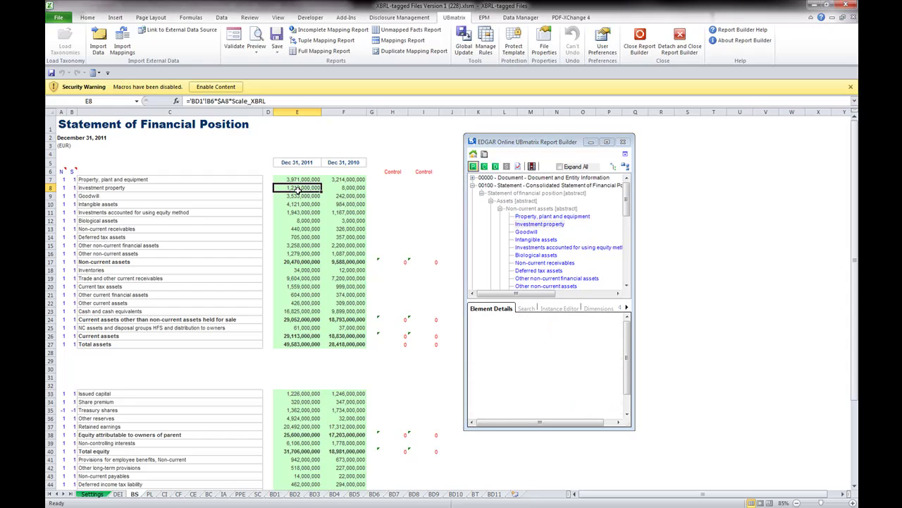
click(535, 225)
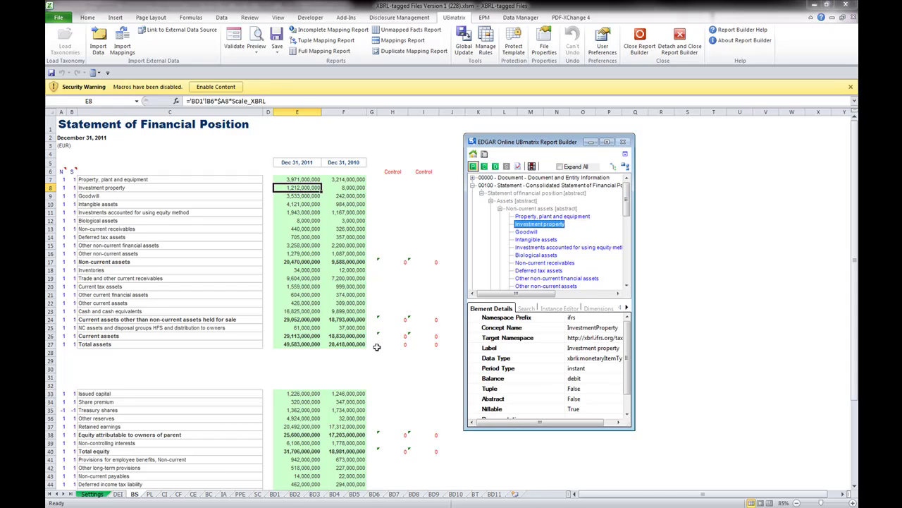
Step: On the PPE sheet, examine the taxonomy elements tagged to the Lands and buildings additions and the surrounding changes in property, plant and equipment
click(242, 495)
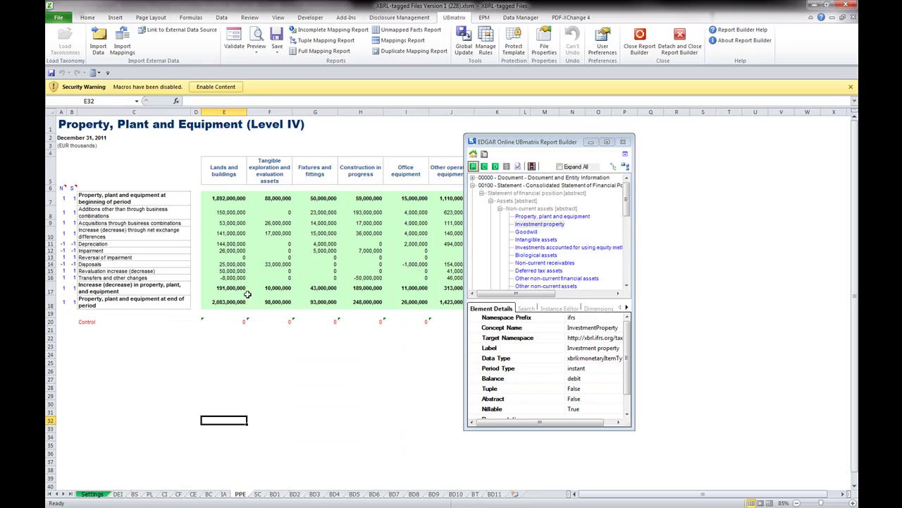
click(237, 213)
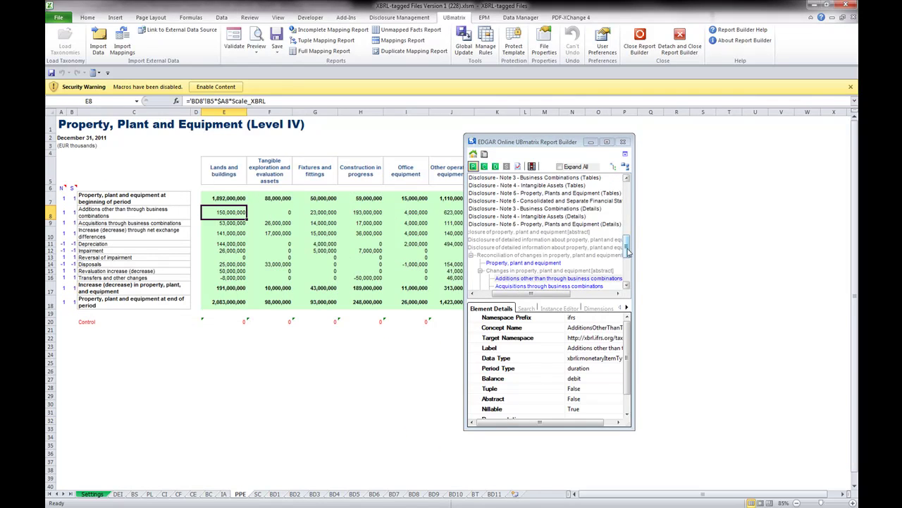
drag(626, 249, 629, 261)
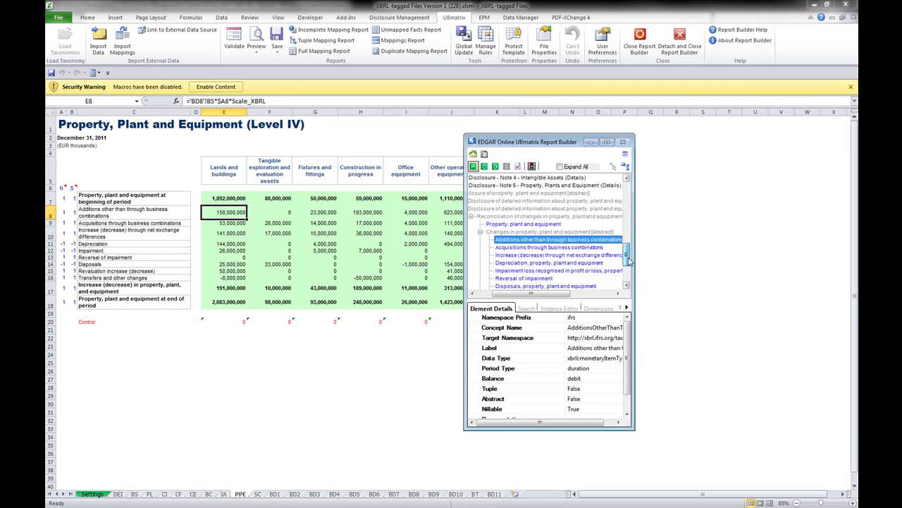
Step: On the PL sheet, check the Cost of sales element mapping, its sign factor and the 2011 Gross profit control formula
click(150, 495)
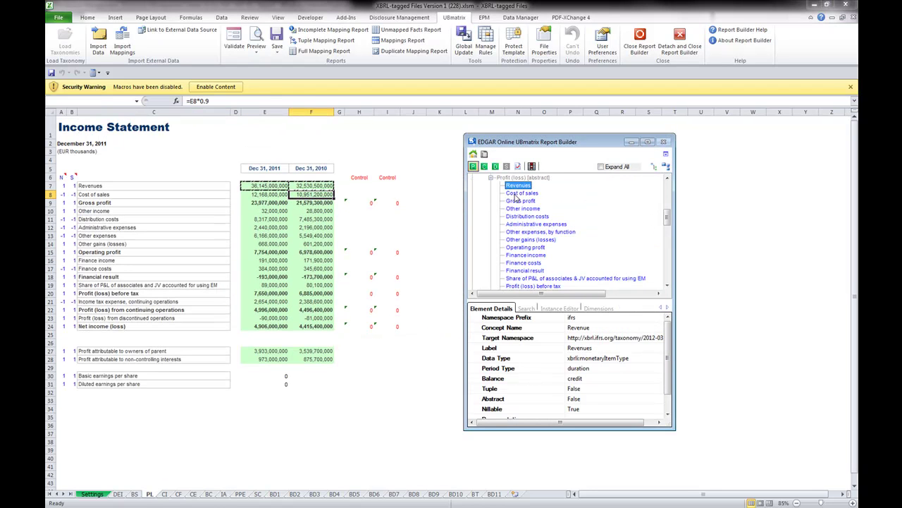
click(517, 195)
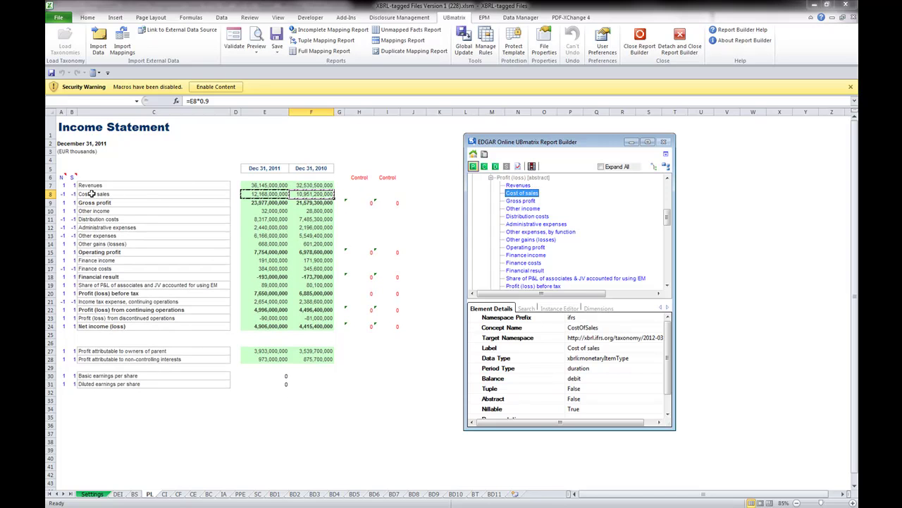
click(61, 194)
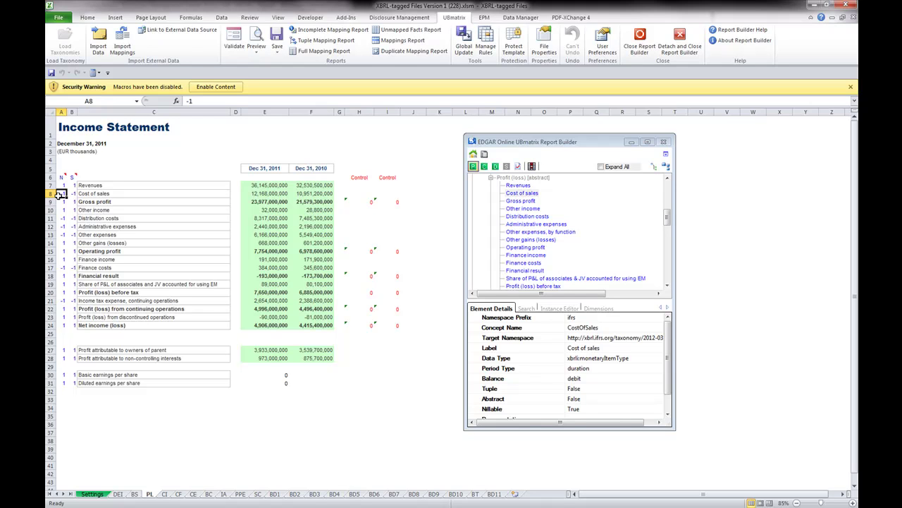
click(368, 203)
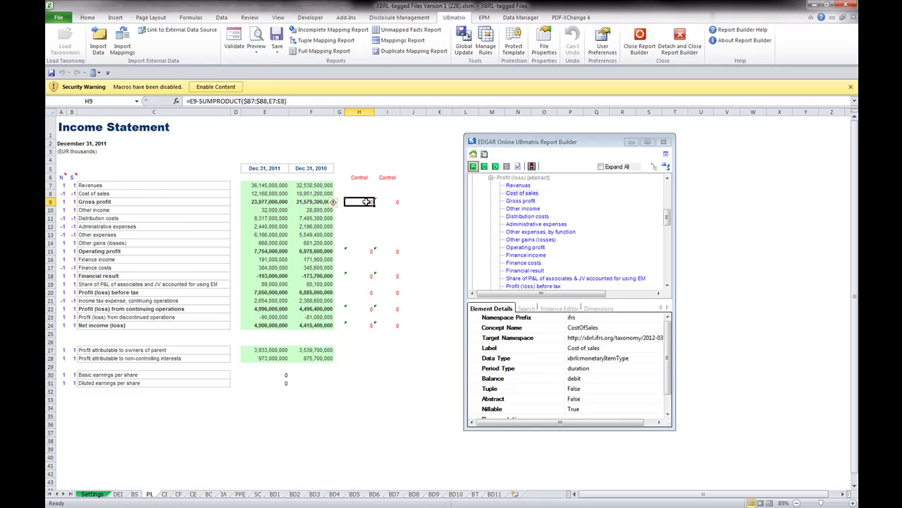
Step: Validate the XBRL report and review its Calculation Trace report
click(238, 46)
click(451, 199)
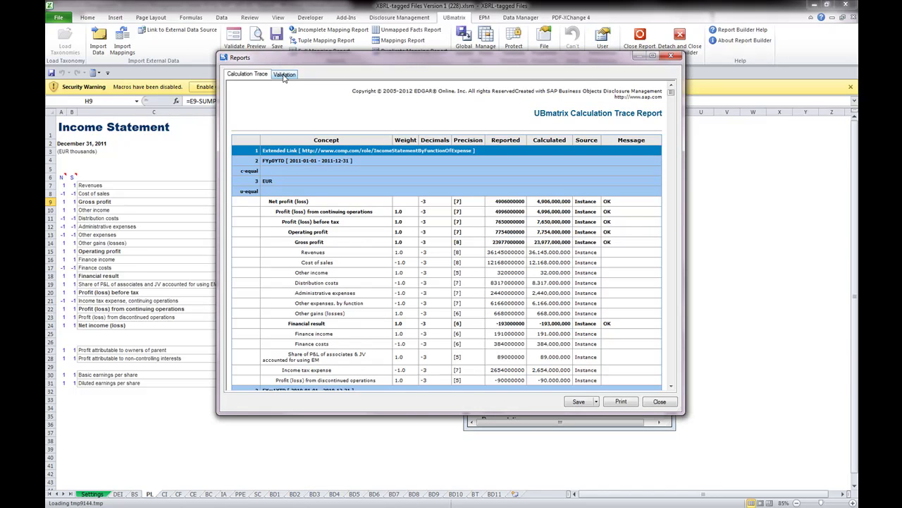
key(Escape)
Step: Try the report validation options Include XBRL Formula Trace and the EFM IFRS 2012 rule, and leave without validating
click(238, 42)
click(287, 119)
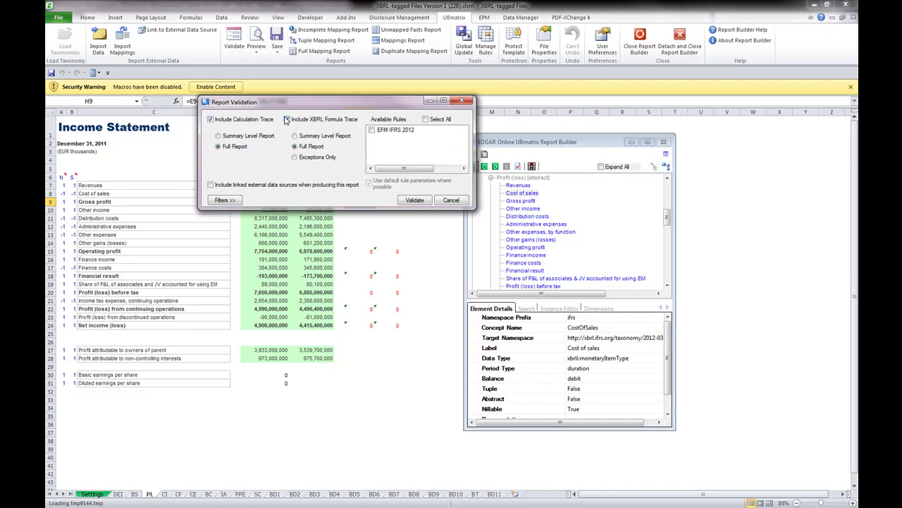
click(372, 131)
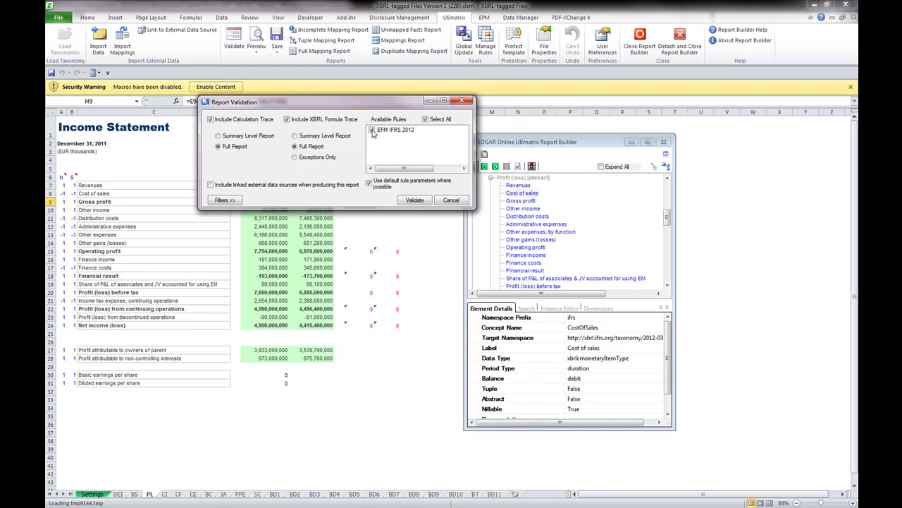
click(452, 200)
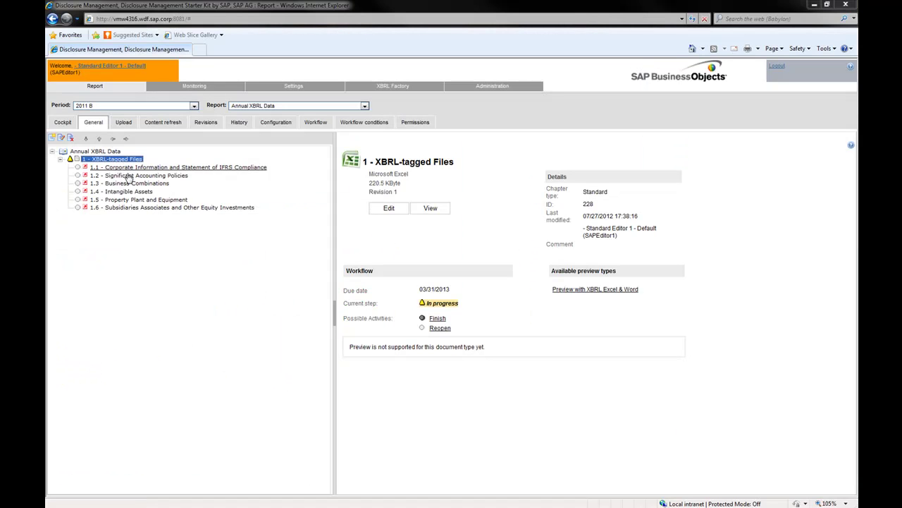
Step: Open the XBRL mappings of chapter 1.4 - Intangible Assets and enlarge the document area to show the whole note
click(134, 191)
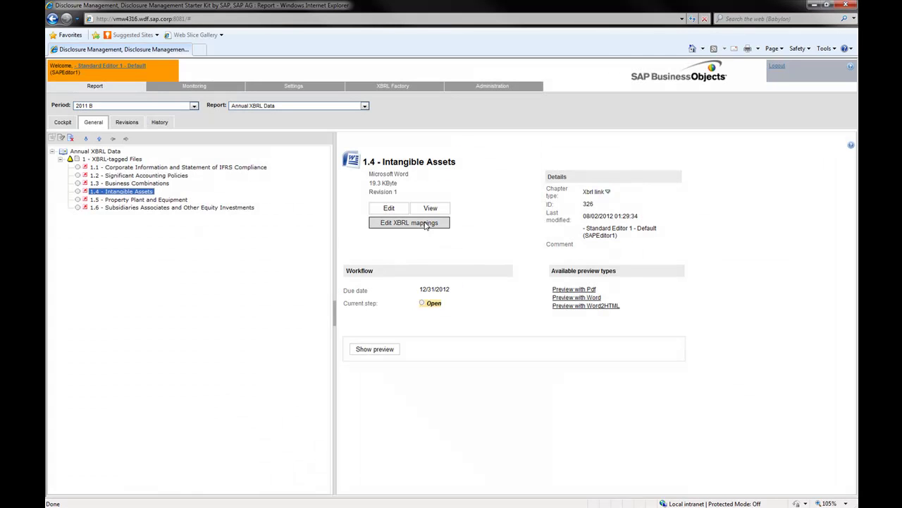
click(426, 224)
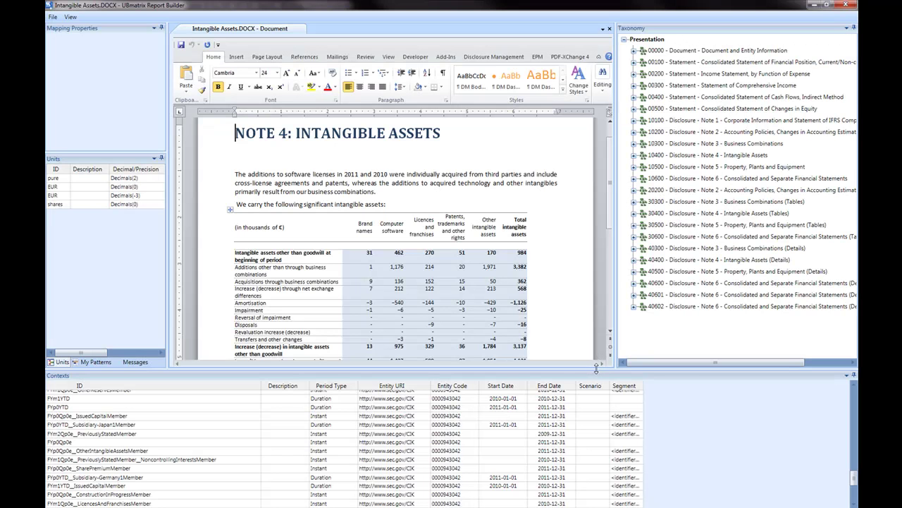
drag(599, 369, 602, 422)
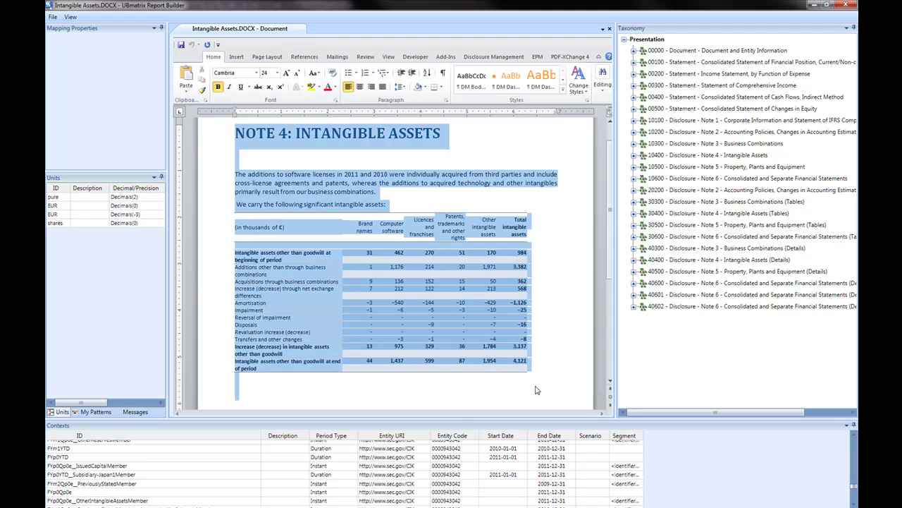
Step: Map the entire Note 4 content to the element Disclosure of intangible assets [text block] under 10400 - Disclosure - Note 4 - Intangible Assets
click(634, 156)
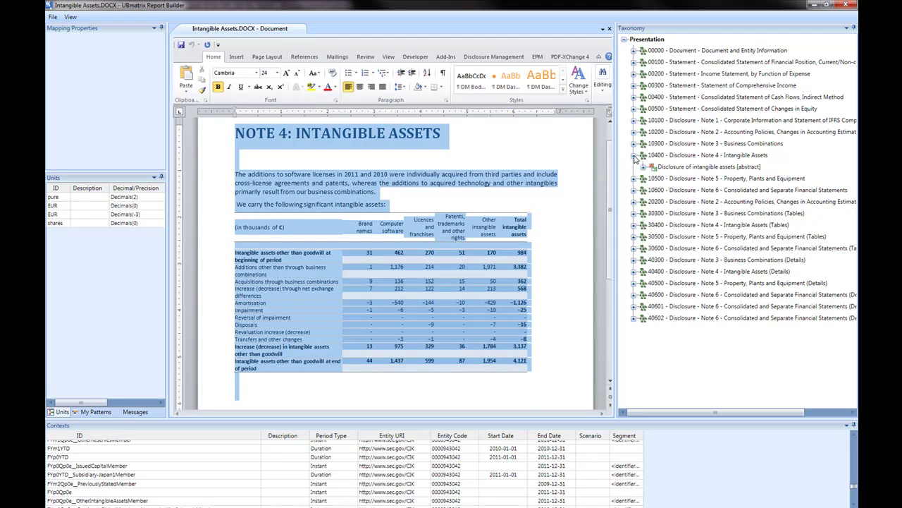
click(643, 167)
click(698, 178)
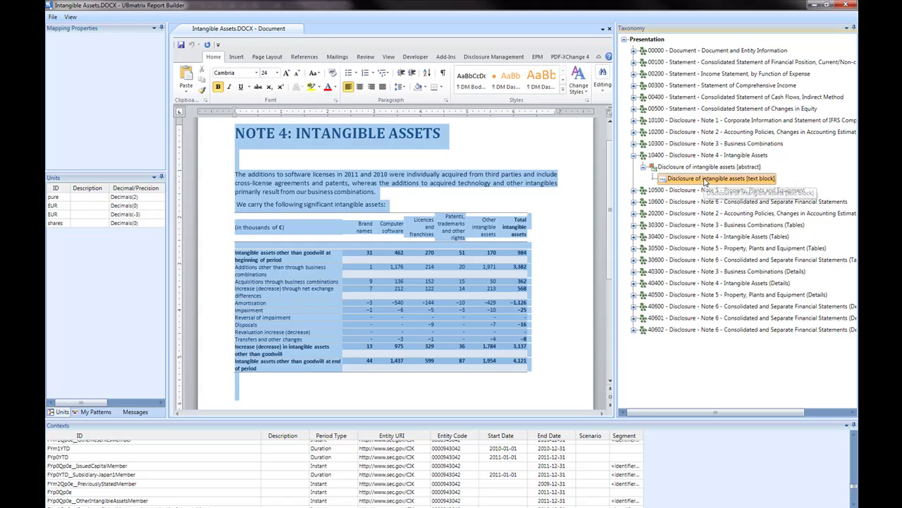
double_click(704, 181)
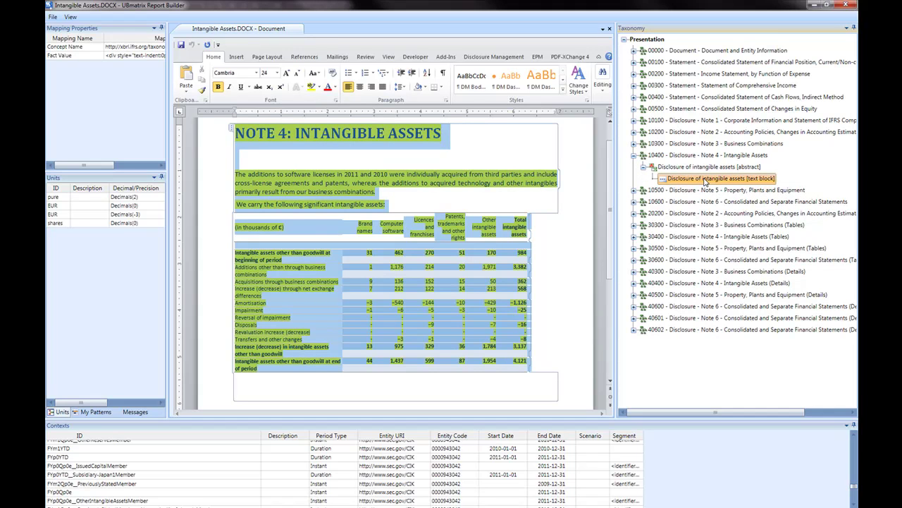
Step: Assign the context FYp0YTD to the Note 4 text block mapping and leave the mapping editor
double_click(128, 457)
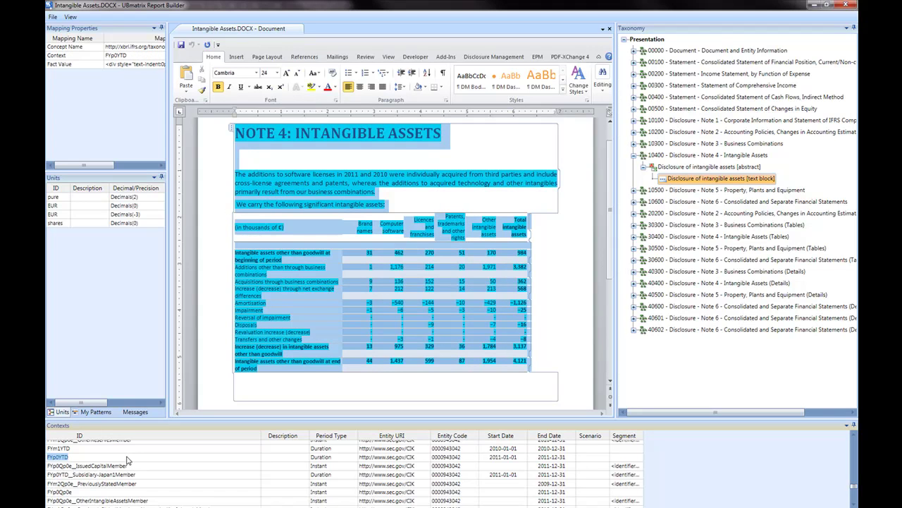
click(55, 17)
click(65, 39)
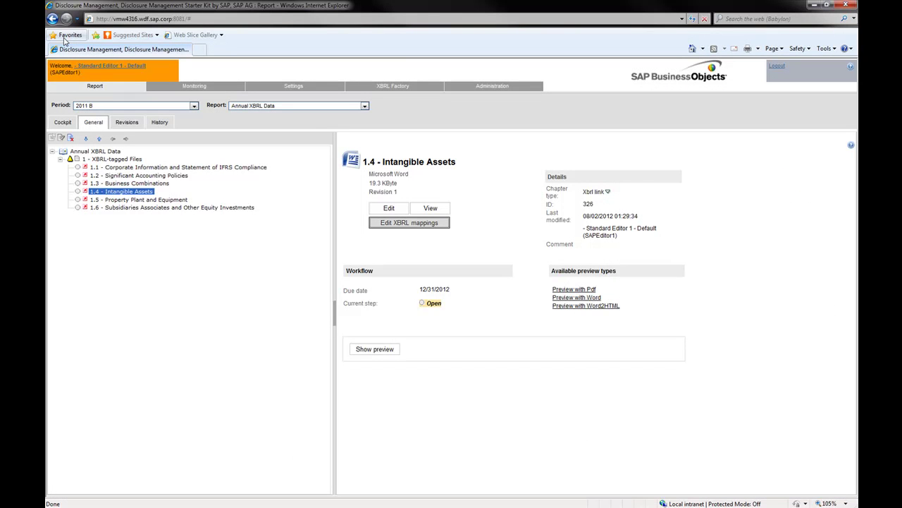
Step: Generate the XBRL Excel & Word preview of 1 - XBRL-tagged Files with subchapters and look through the contexts and facts in the XML instance
click(138, 159)
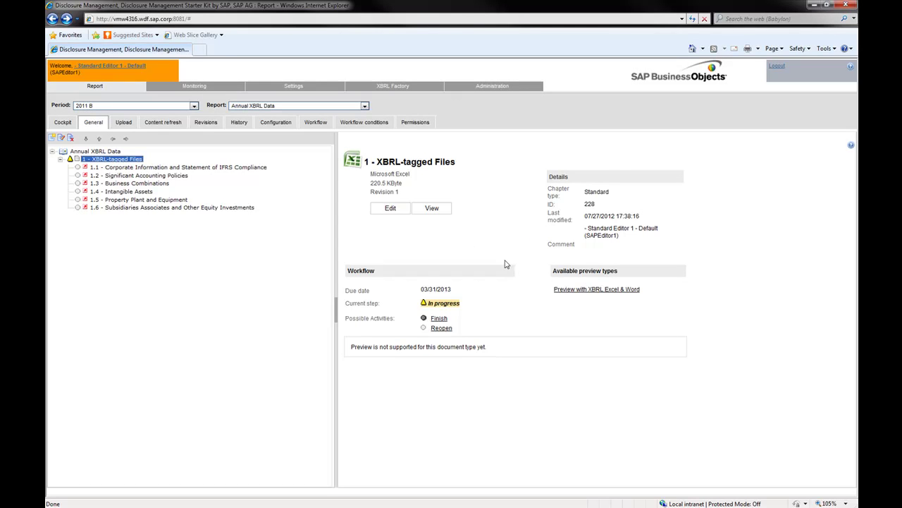
click(568, 289)
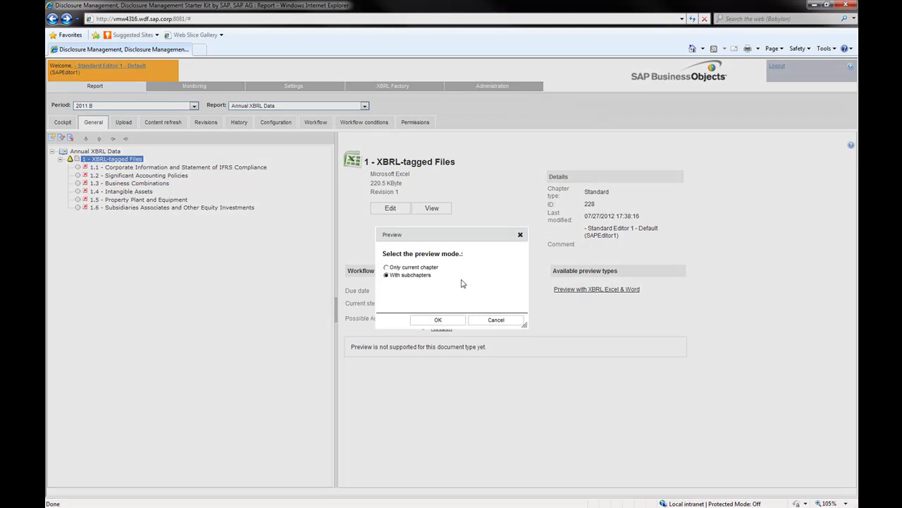
click(435, 320)
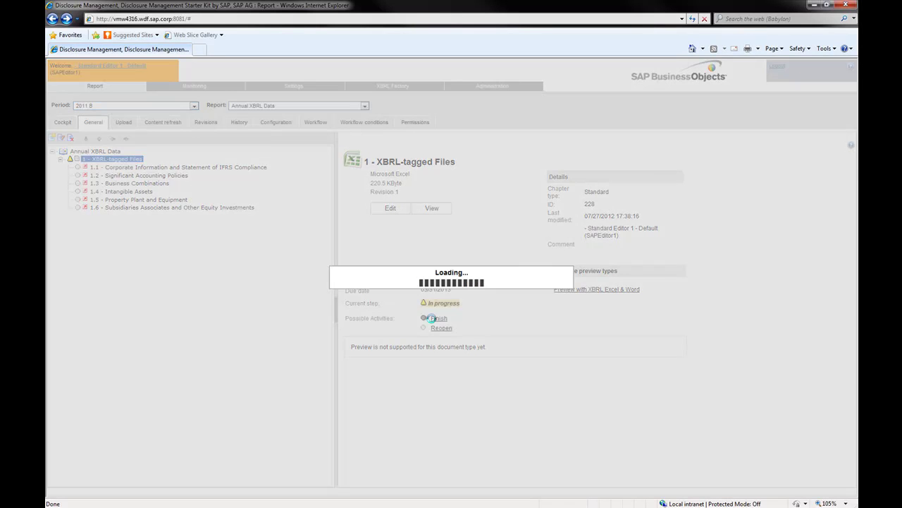
click(435, 264)
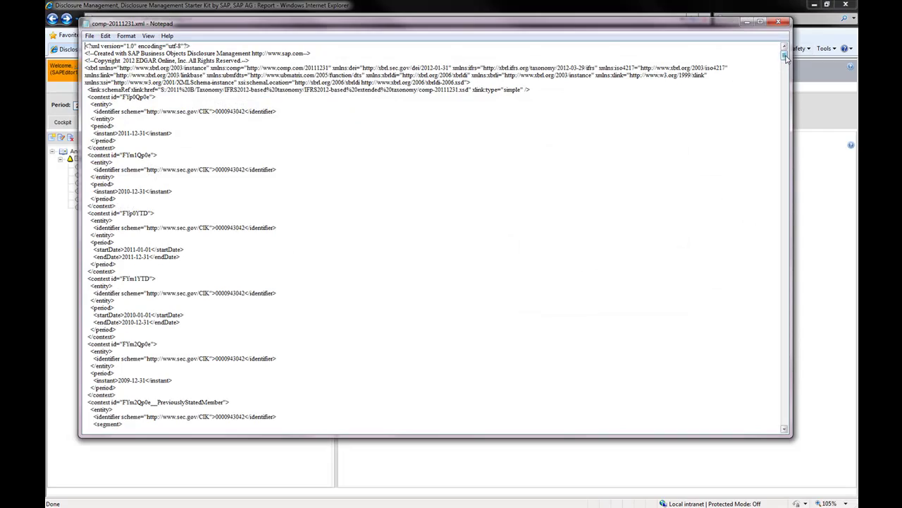
drag(785, 57, 786, 401)
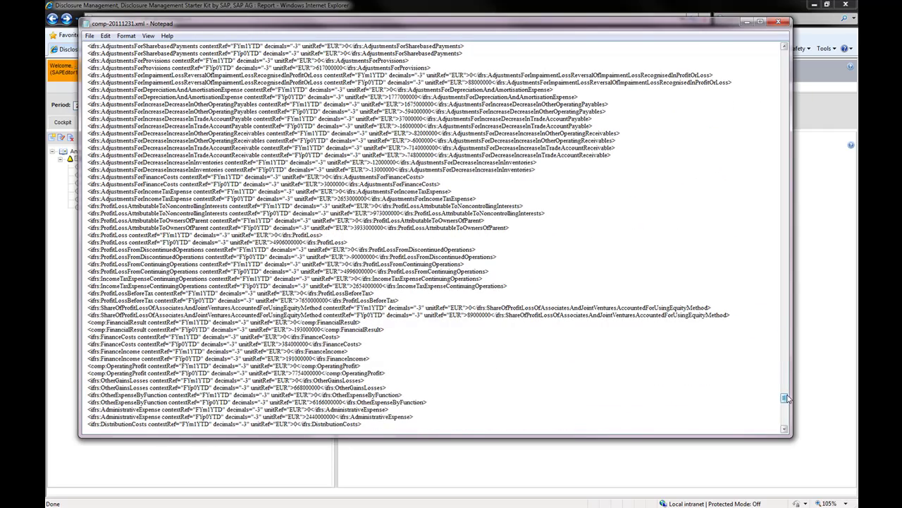